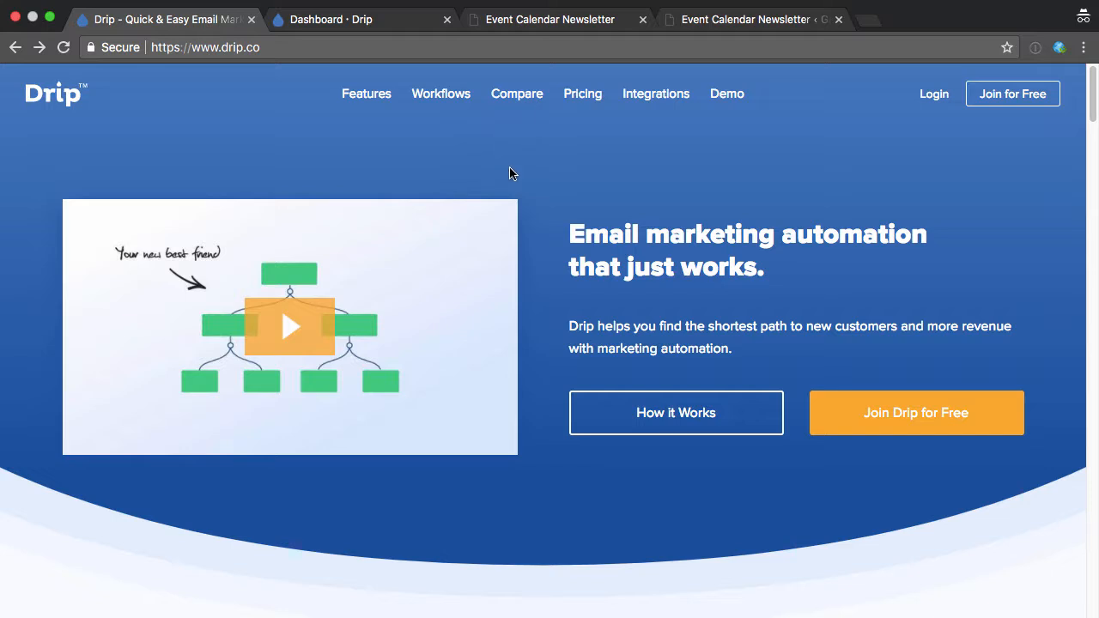
pyautogui.scroll(-5, 567, 232)
pyautogui.scroll(5, 567, 232)
# Switch from the site's address bar over to the Drip account dashboard
pyautogui.click(207, 48)
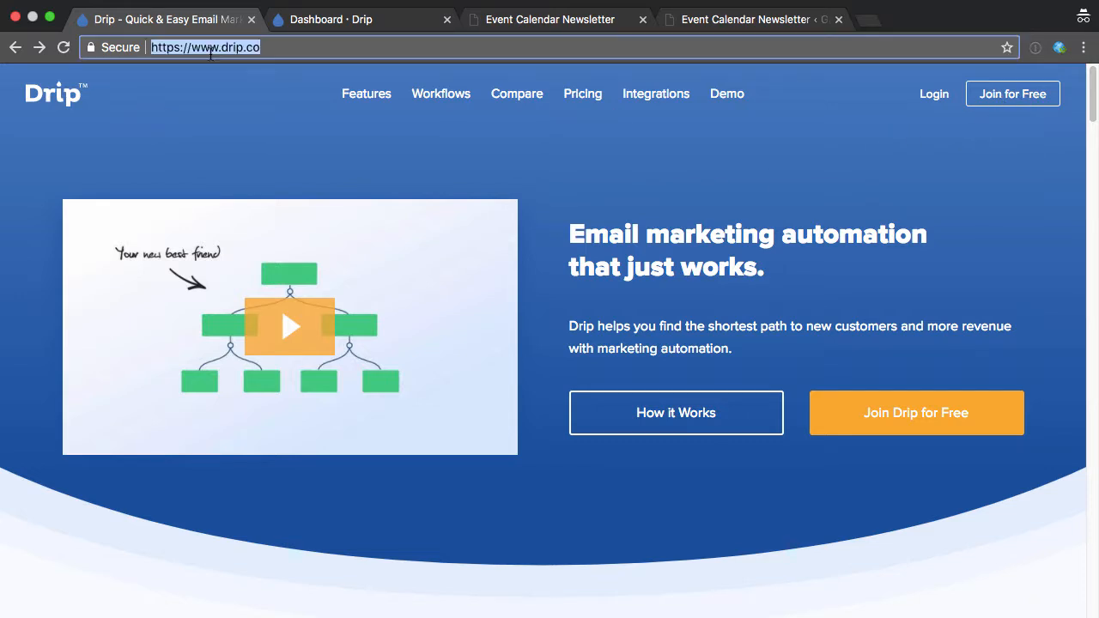
pyautogui.click(287, 156)
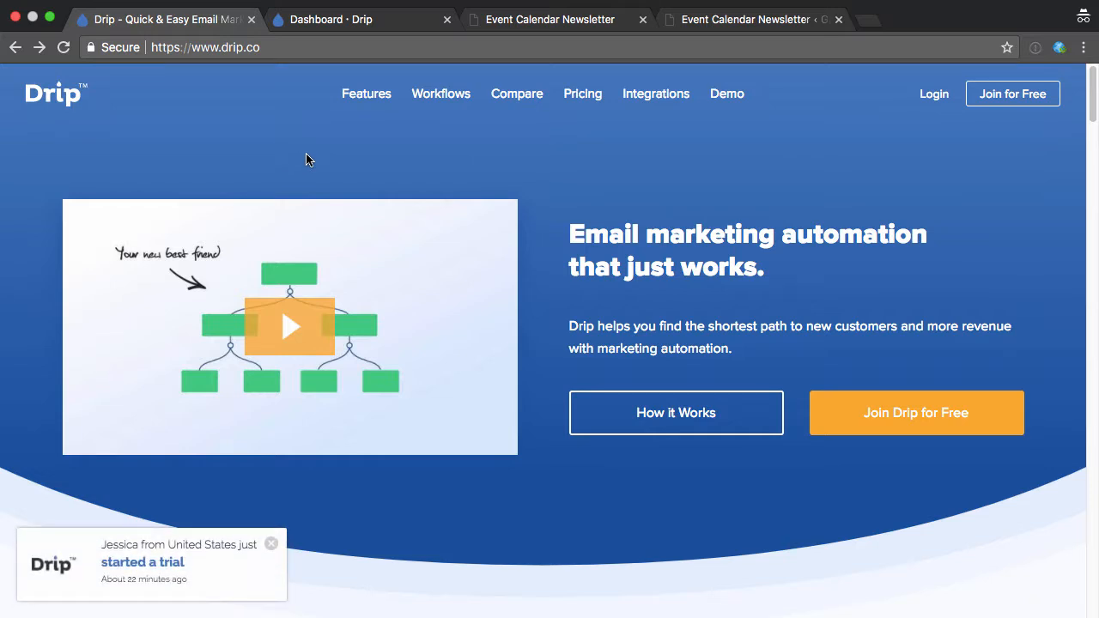
pyautogui.click(356, 20)
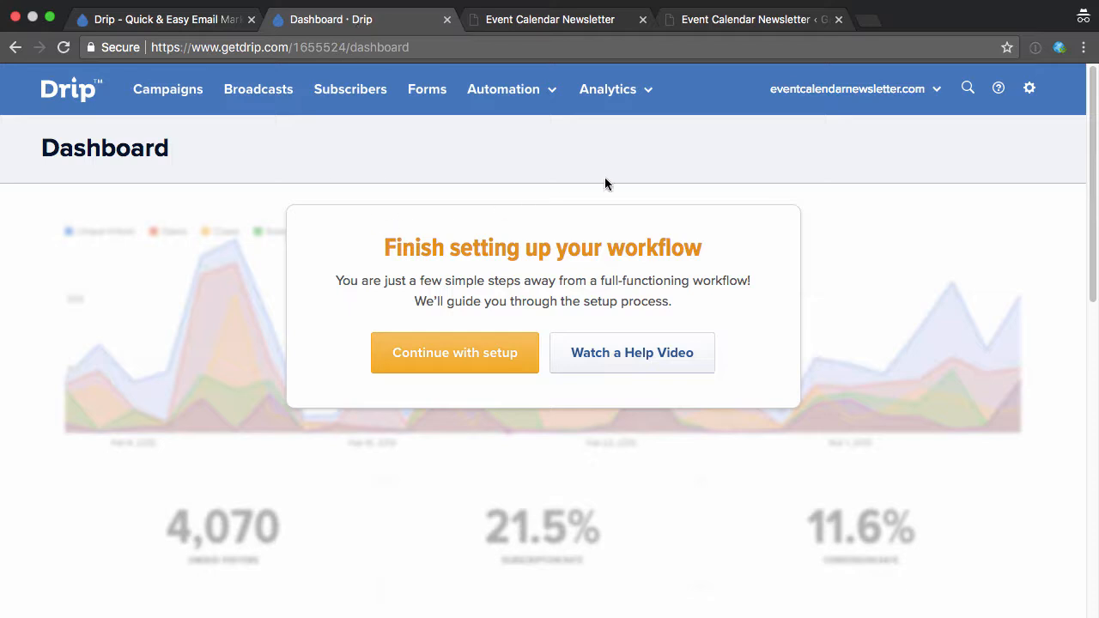
# Browse the Help and Automation menus (including RSS-to-Email) without navigating away
pyautogui.click(999, 88)
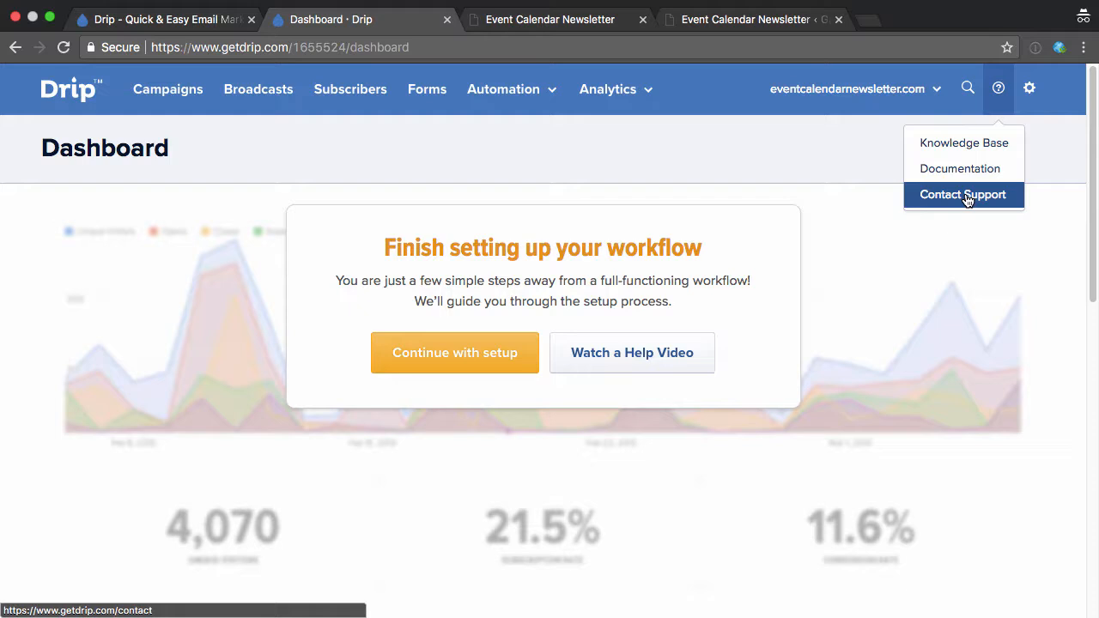
pyautogui.click(504, 89)
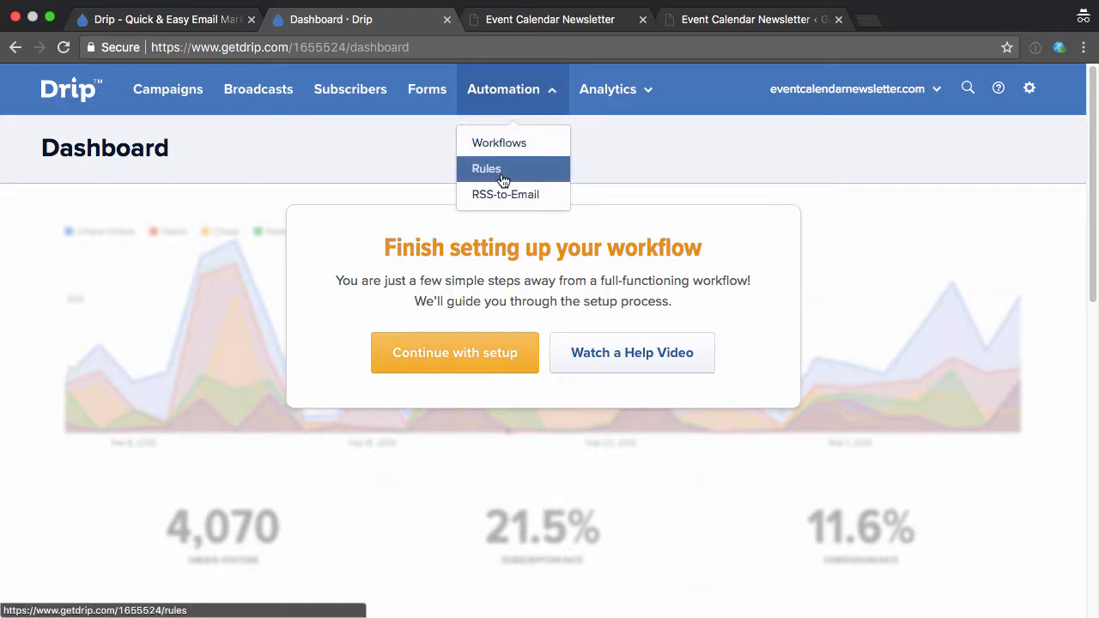
pyautogui.click(835, 181)
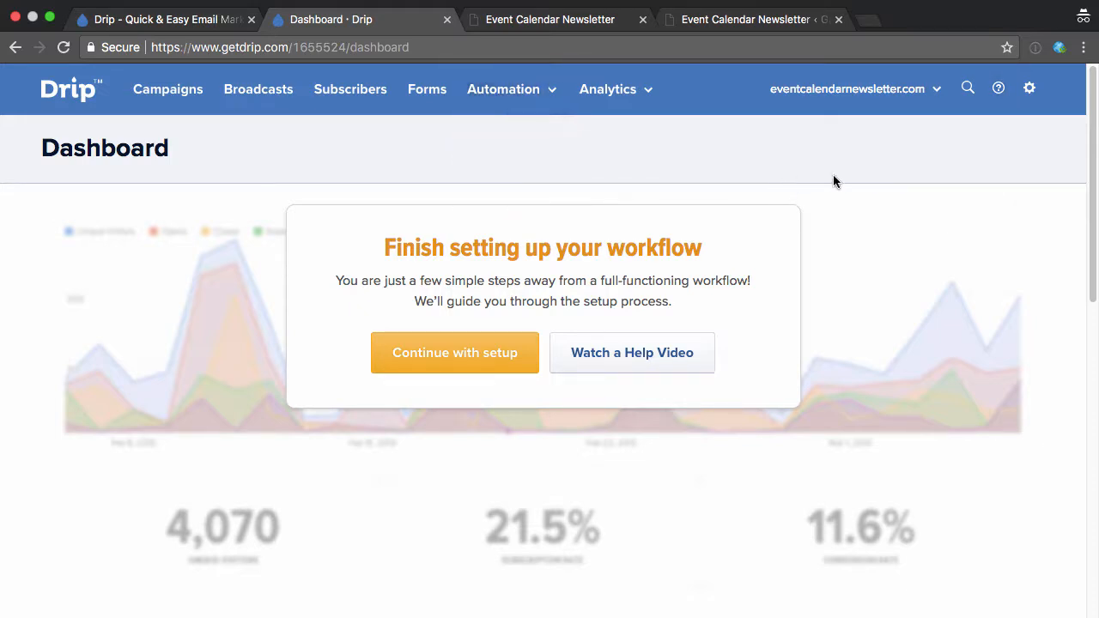
pyautogui.click(550, 94)
pyautogui.click(745, 144)
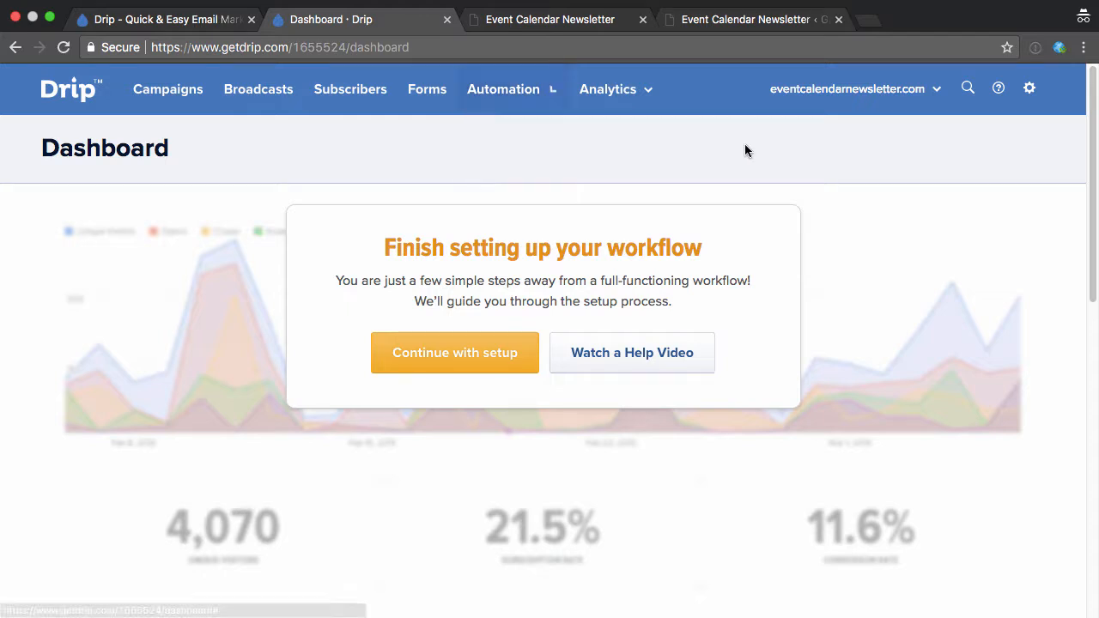
pyautogui.click(999, 88)
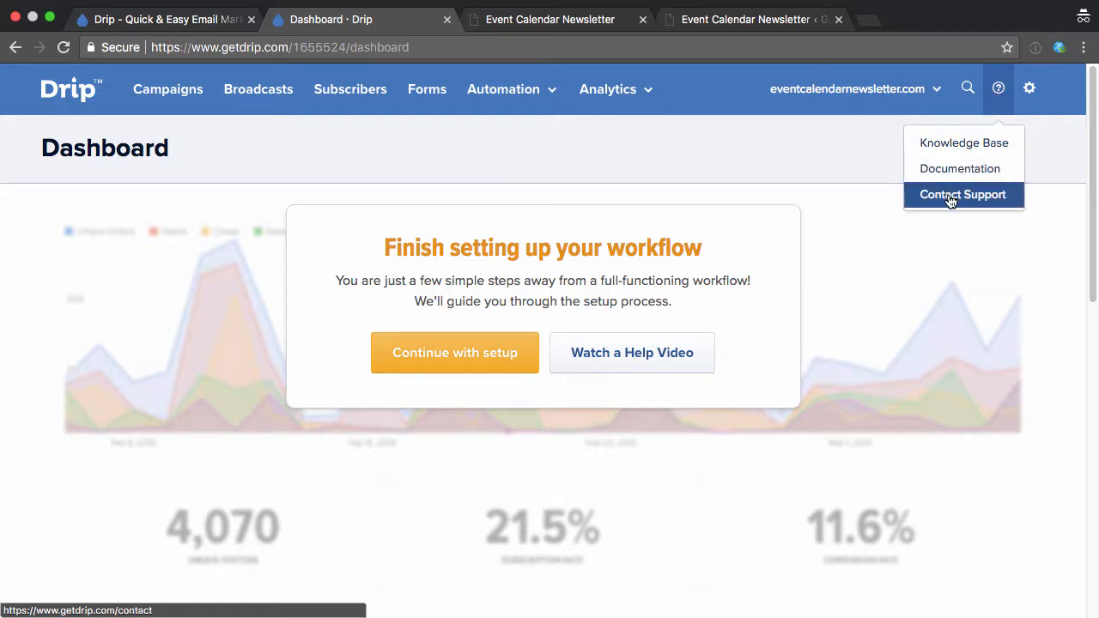
pyautogui.click(842, 169)
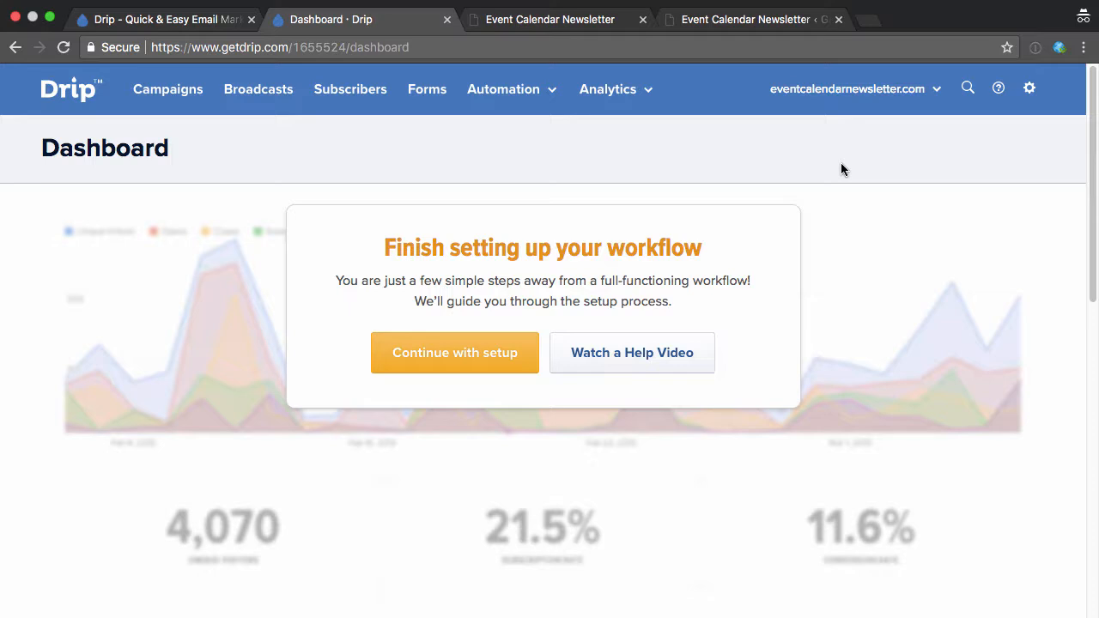
pyautogui.click(503, 89)
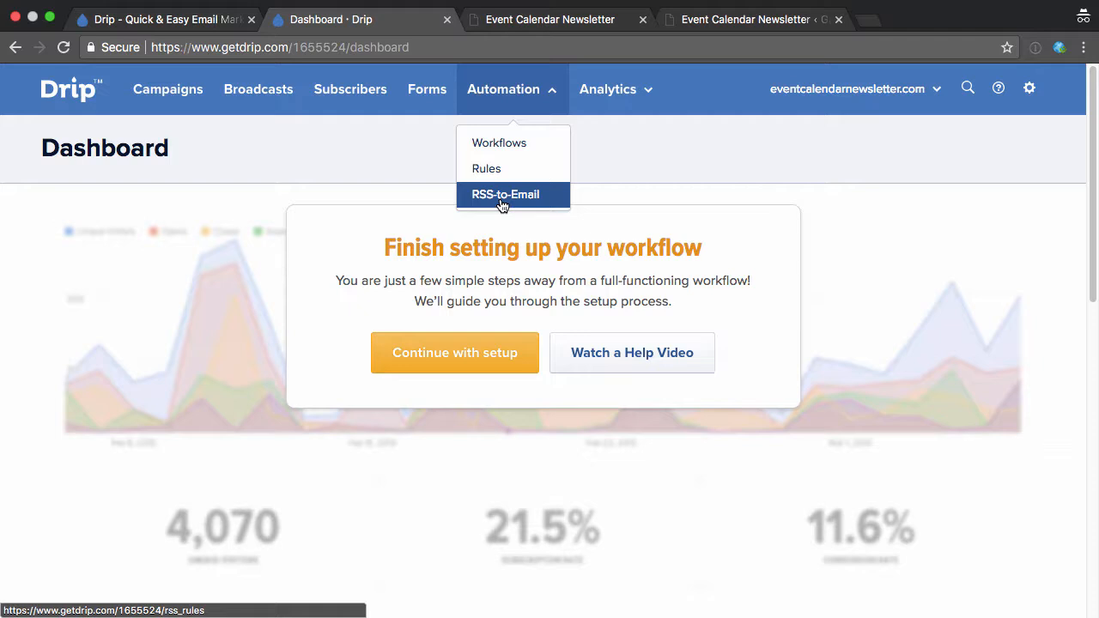
pyautogui.click(386, 163)
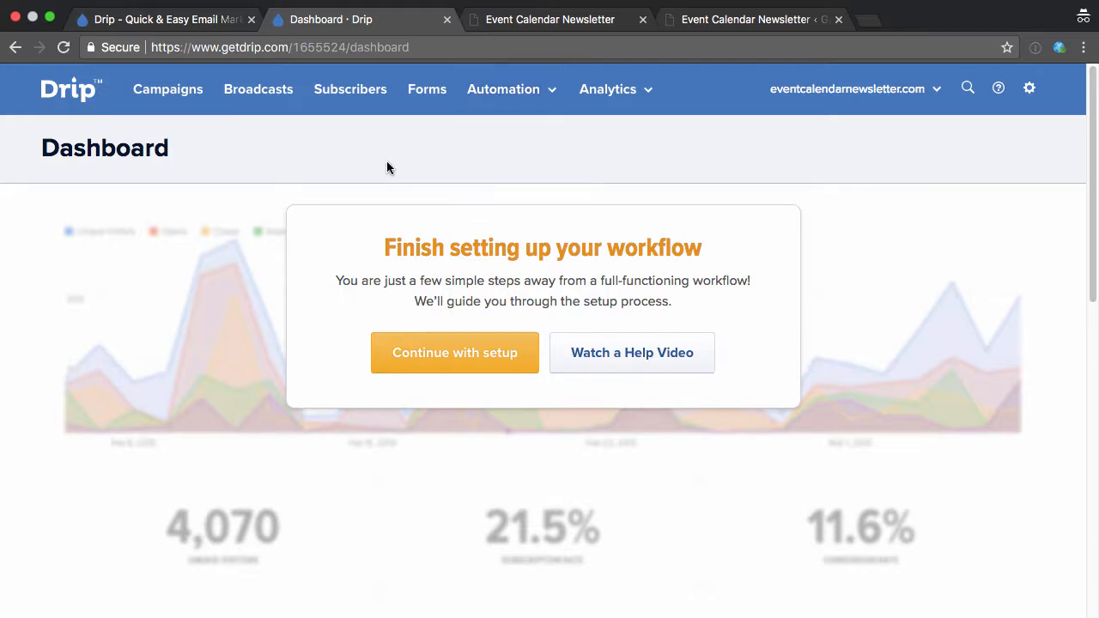
# View the Features page, visit The Events Calendar (Modern Tribe) plugin page, and return to Features
pyautogui.click(520, 19)
pyautogui.click(136, 191)
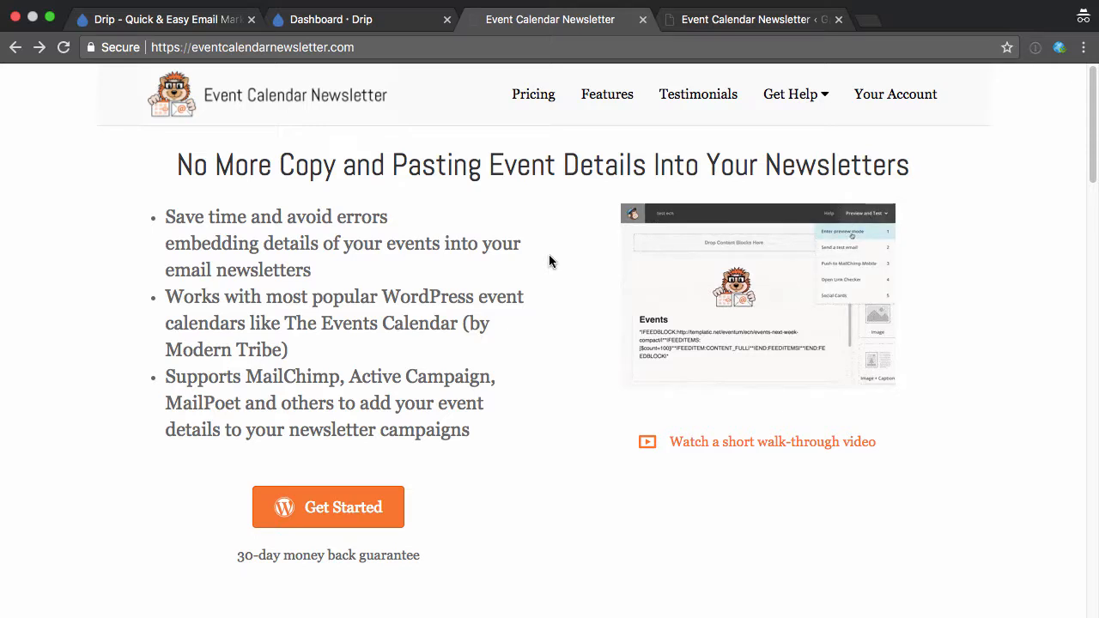
pyautogui.click(605, 95)
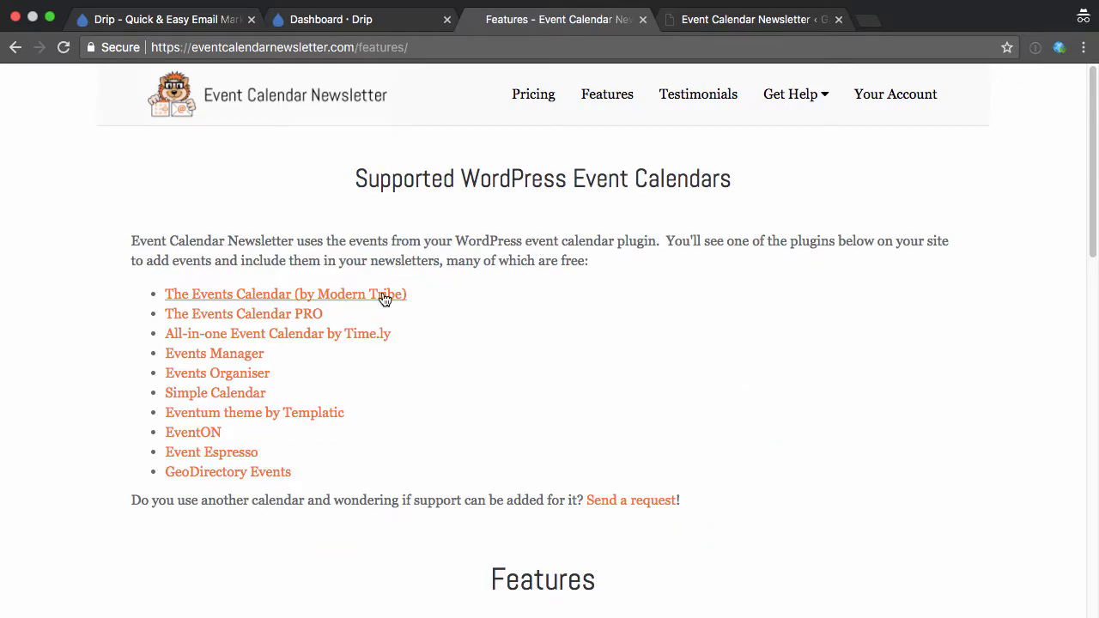
pyautogui.click(383, 298)
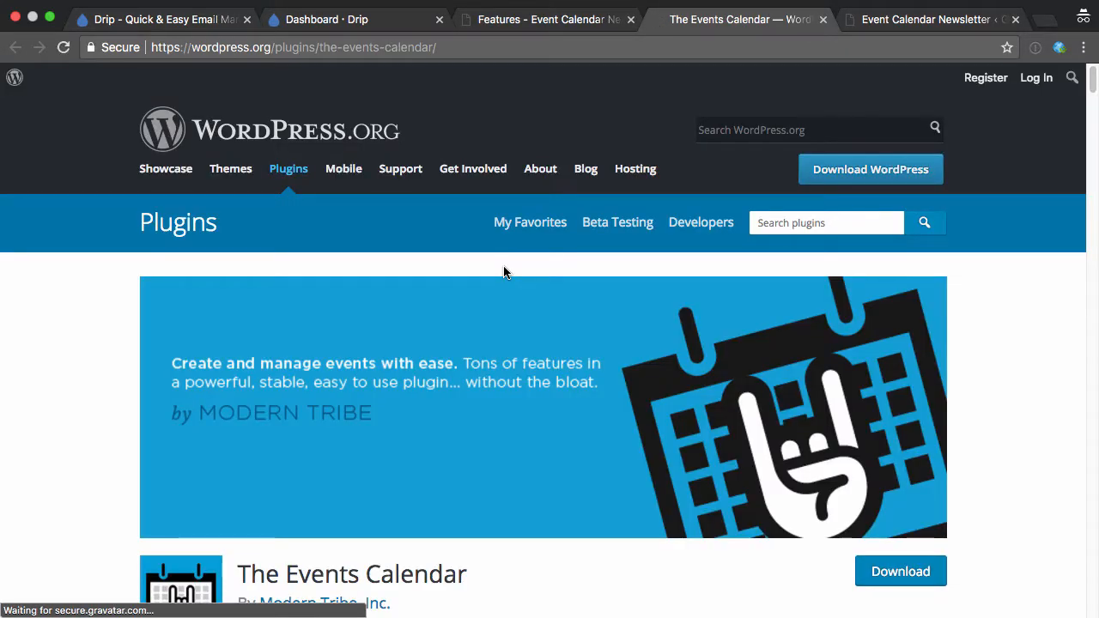
pyautogui.scroll(-4, 503, 273)
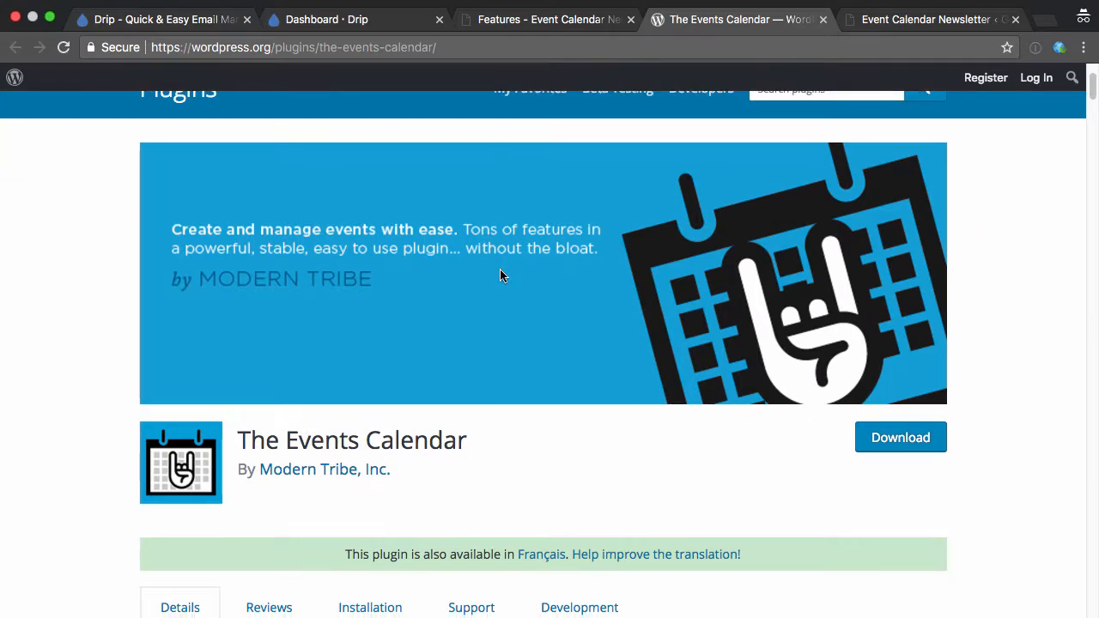
pyautogui.scroll(-6, 113, 367)
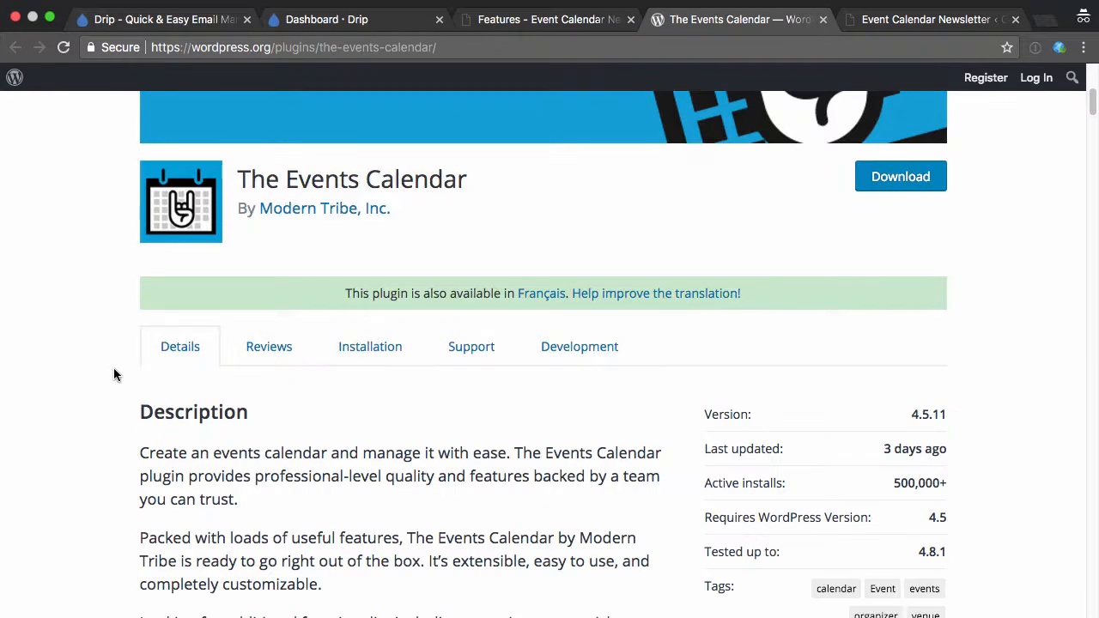
pyautogui.scroll(-3, 113, 368)
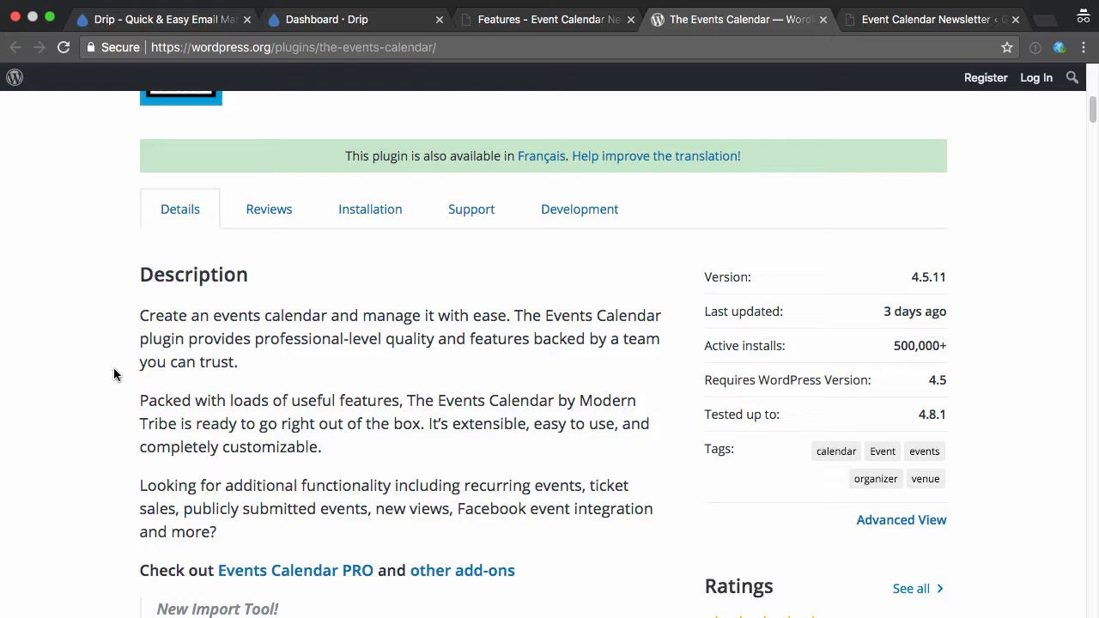
pyautogui.scroll(-2, 113, 367)
pyautogui.scroll(1, 113, 368)
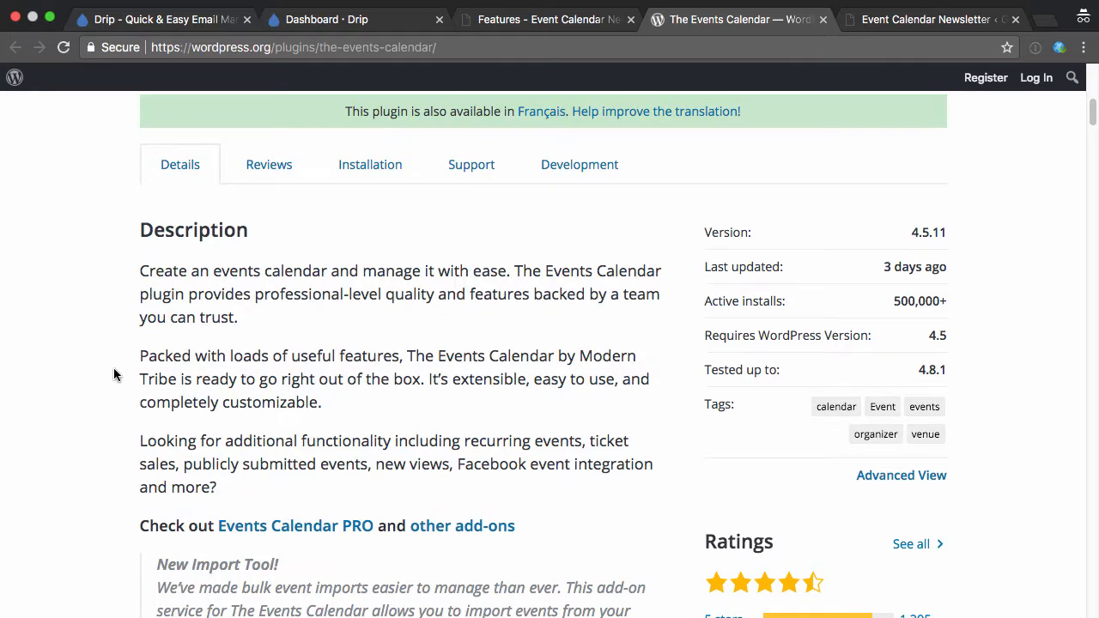
pyautogui.scroll(10, 131, 406)
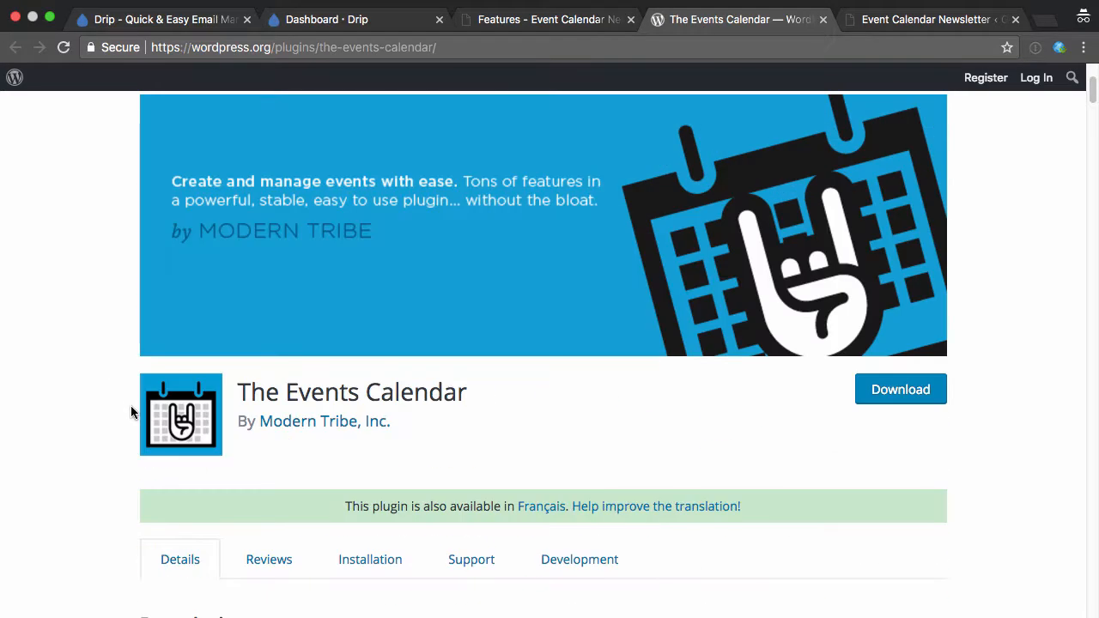
pyautogui.click(550, 19)
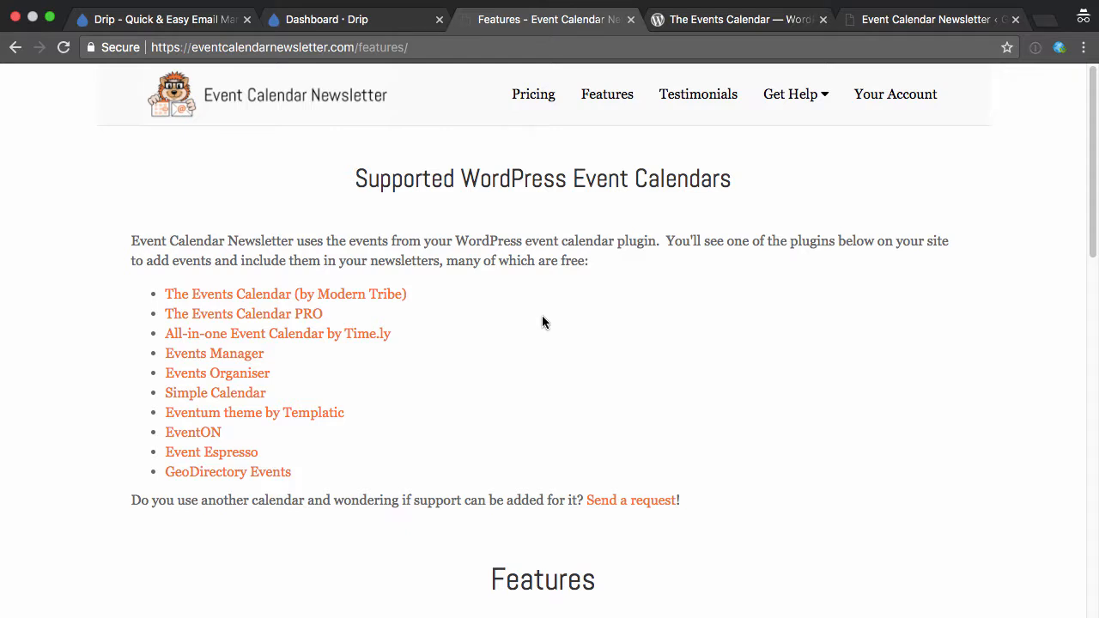
# Review the Future Events to Use setting in WordPress and keep it at 10 days
pyautogui.click(926, 19)
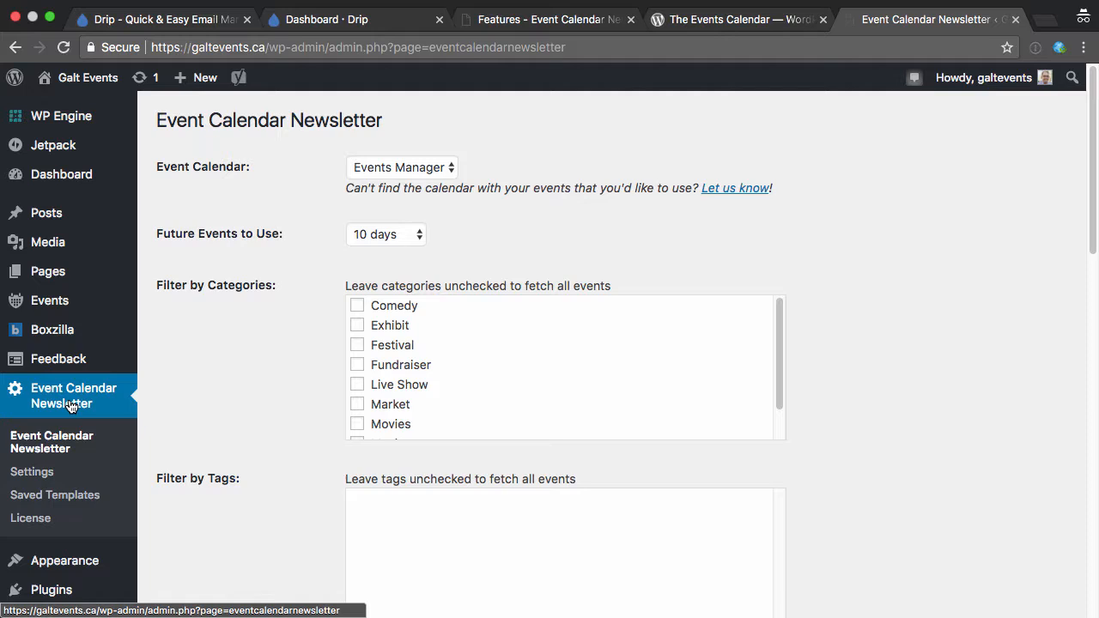
pyautogui.click(384, 236)
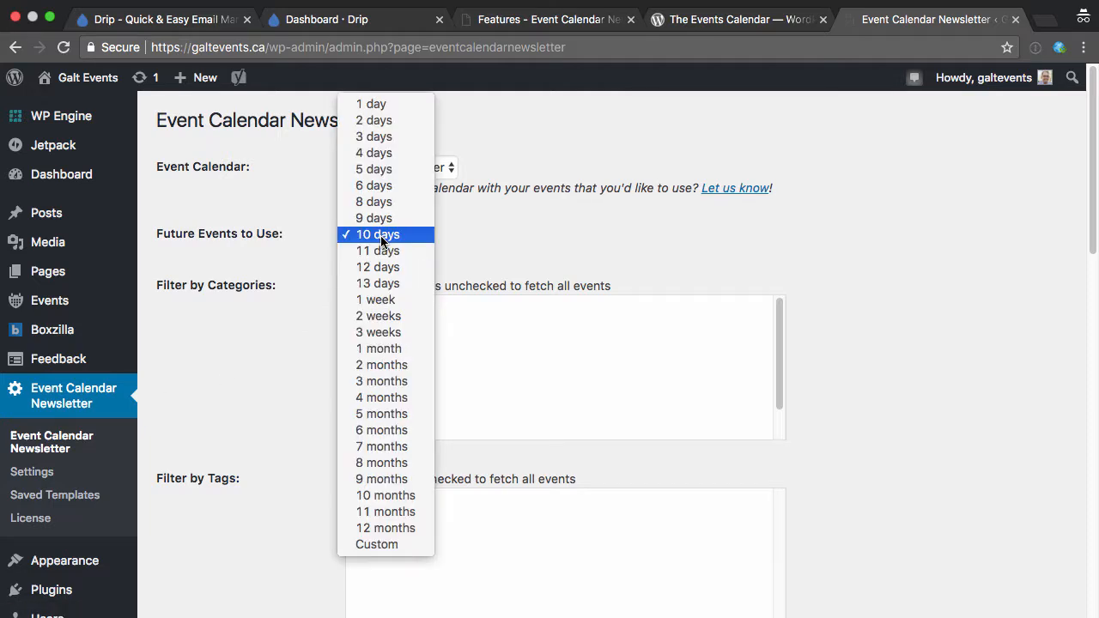
pyautogui.click(384, 235)
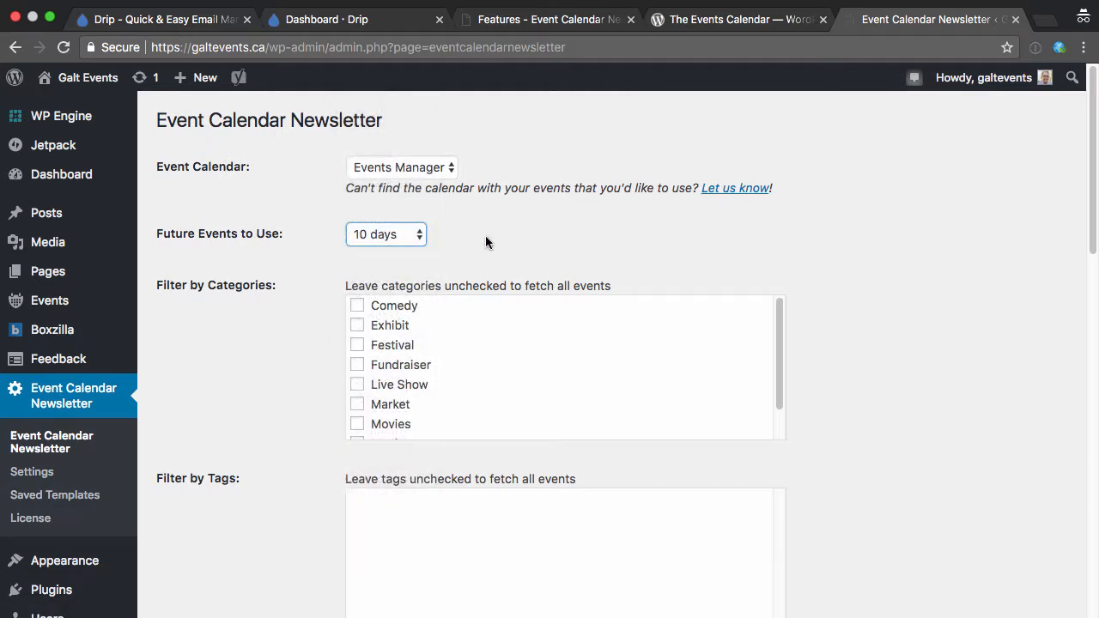
pyautogui.click(486, 242)
pyautogui.scroll(-1, 628, 330)
pyautogui.scroll(-1, 627, 323)
pyautogui.scroll(3, 627, 324)
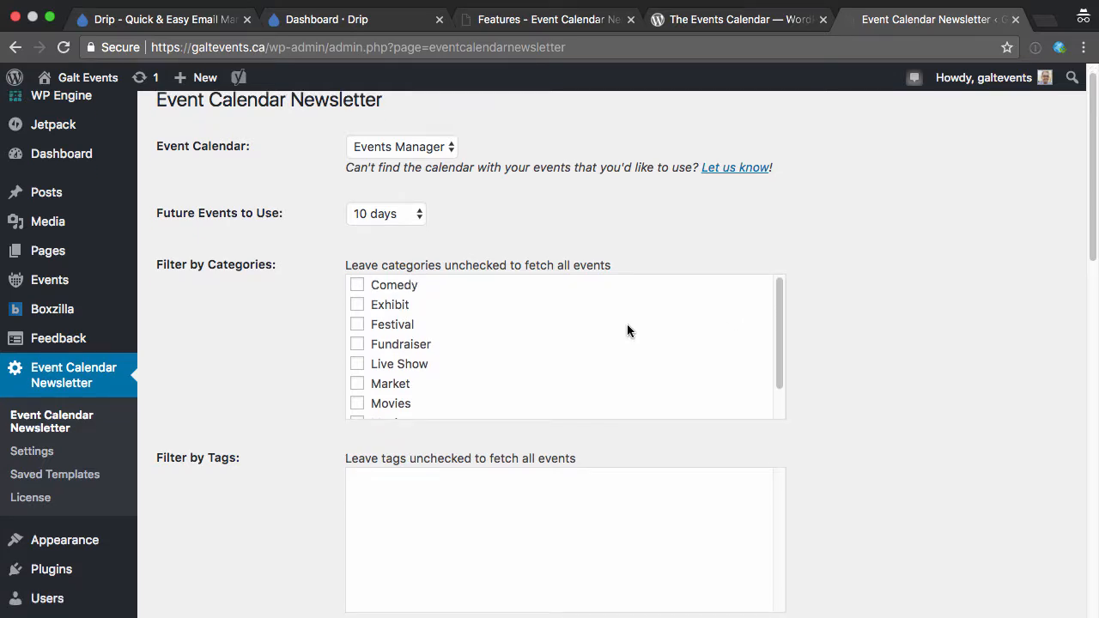
pyautogui.scroll(-5, 864, 316)
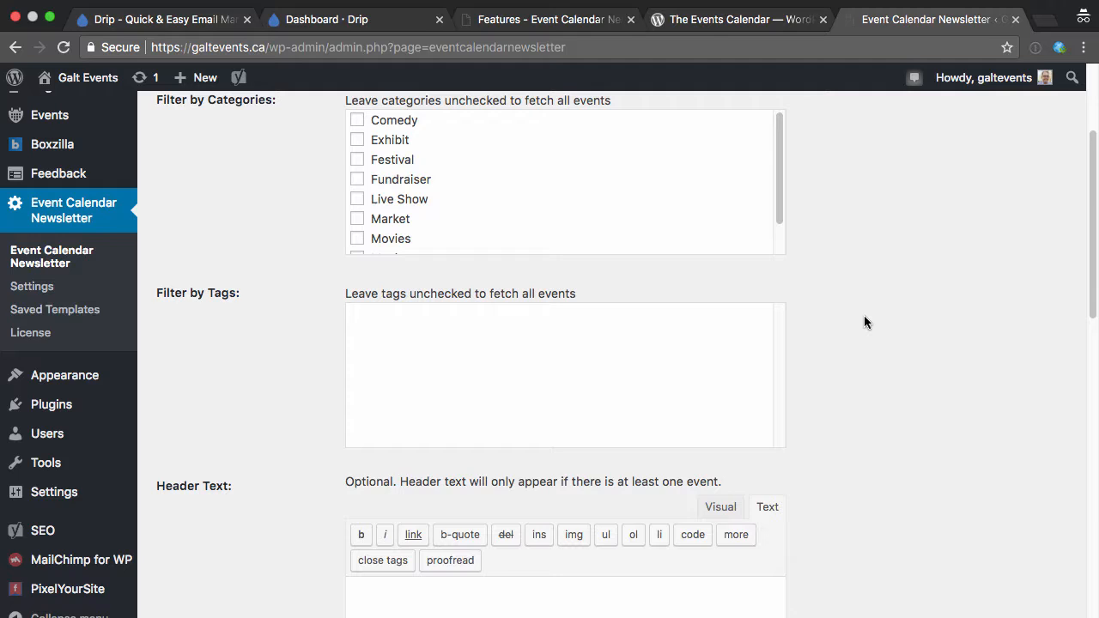
pyautogui.scroll(-5, 864, 315)
pyautogui.scroll(-1, 864, 316)
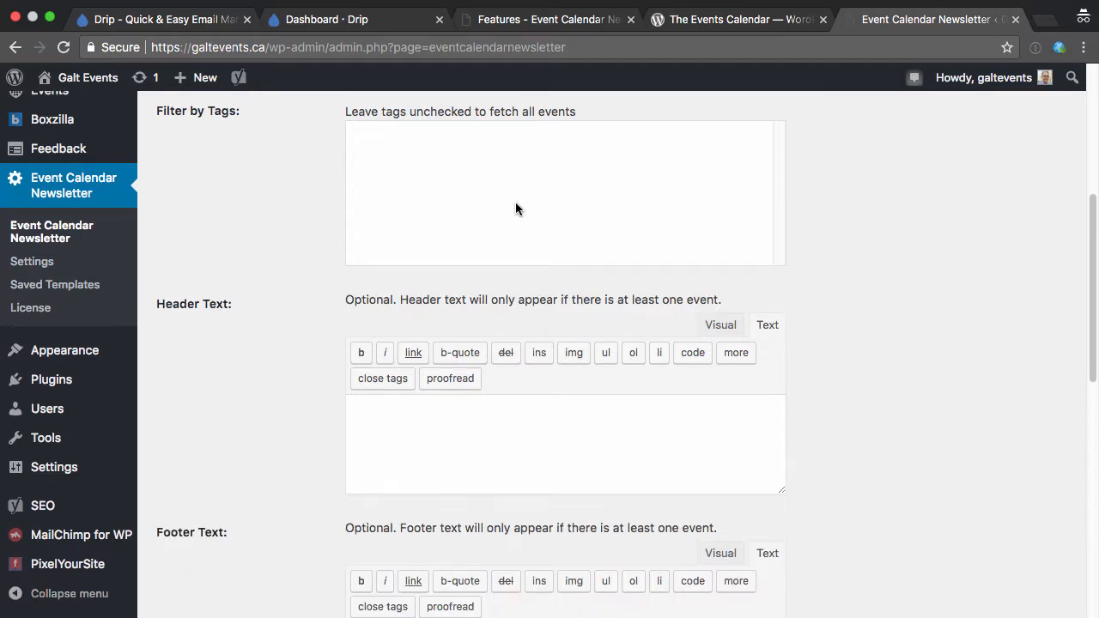
pyautogui.scroll(-2, 774, 401)
pyautogui.scroll(-3, 795, 401)
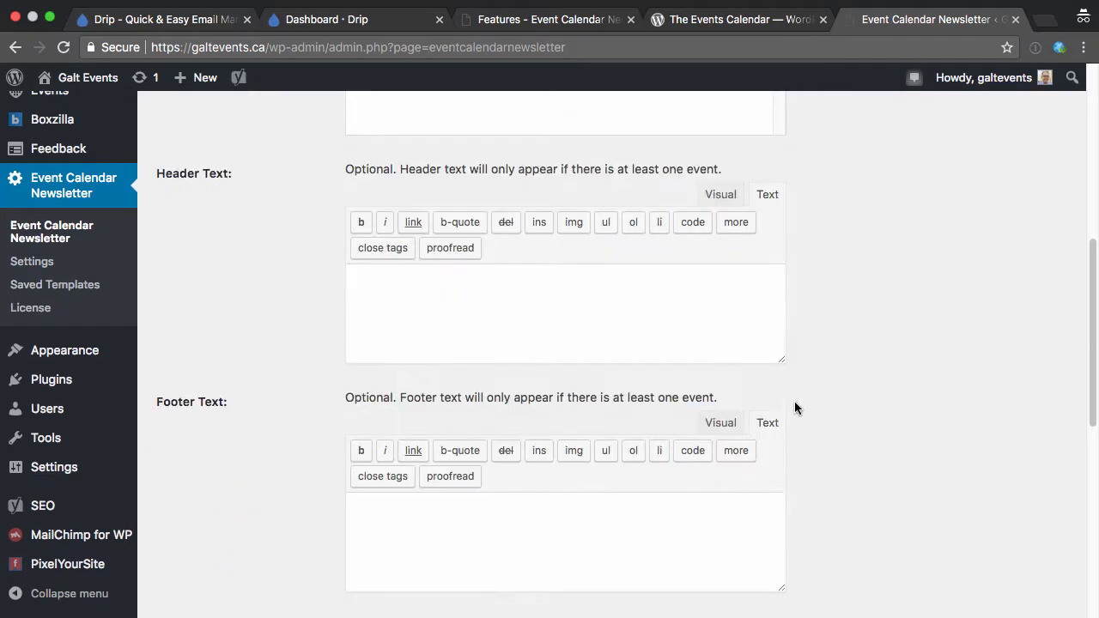
pyautogui.scroll(-4, 795, 401)
pyautogui.scroll(-2, 815, 402)
pyautogui.scroll(-1, 824, 410)
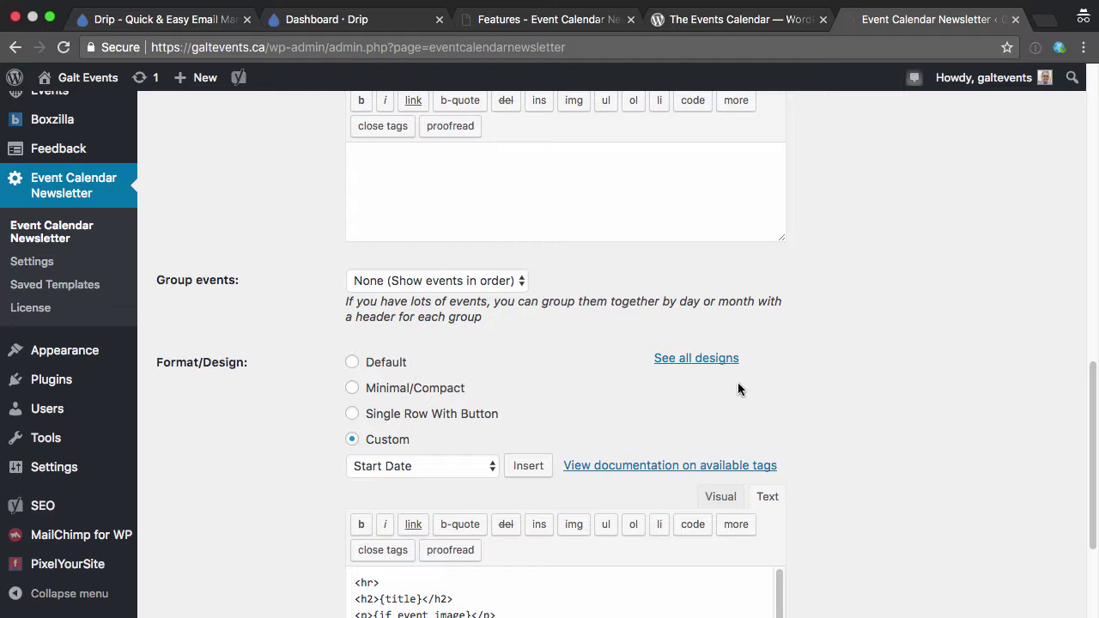
pyautogui.click(522, 281)
pyautogui.press('Escape')
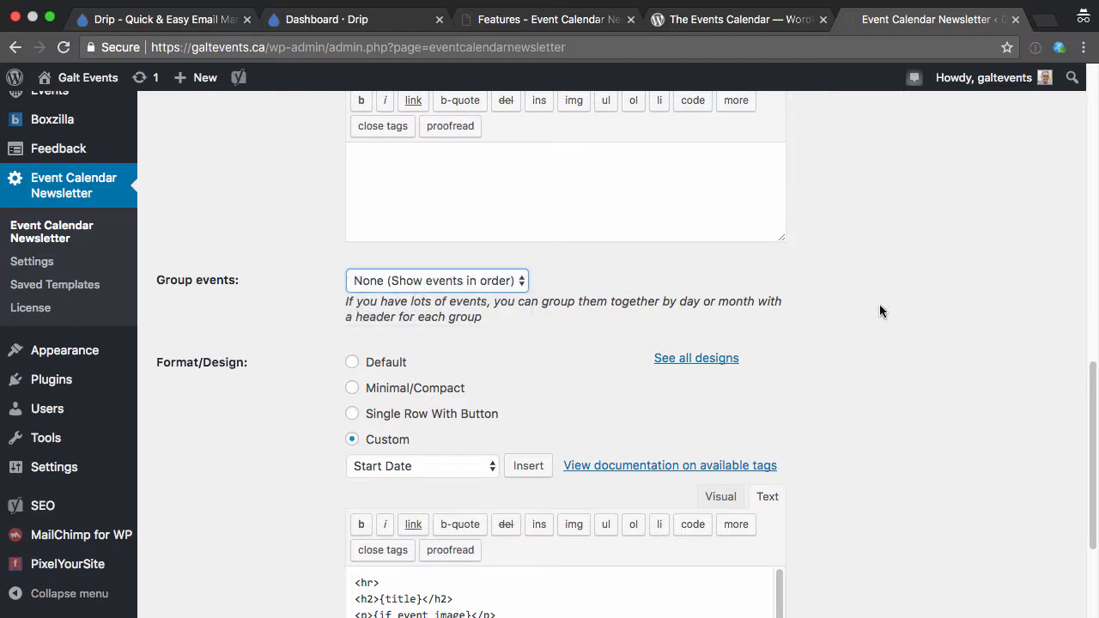
pyautogui.scroll(-2, 864, 309)
pyautogui.scroll(-1, 625, 452)
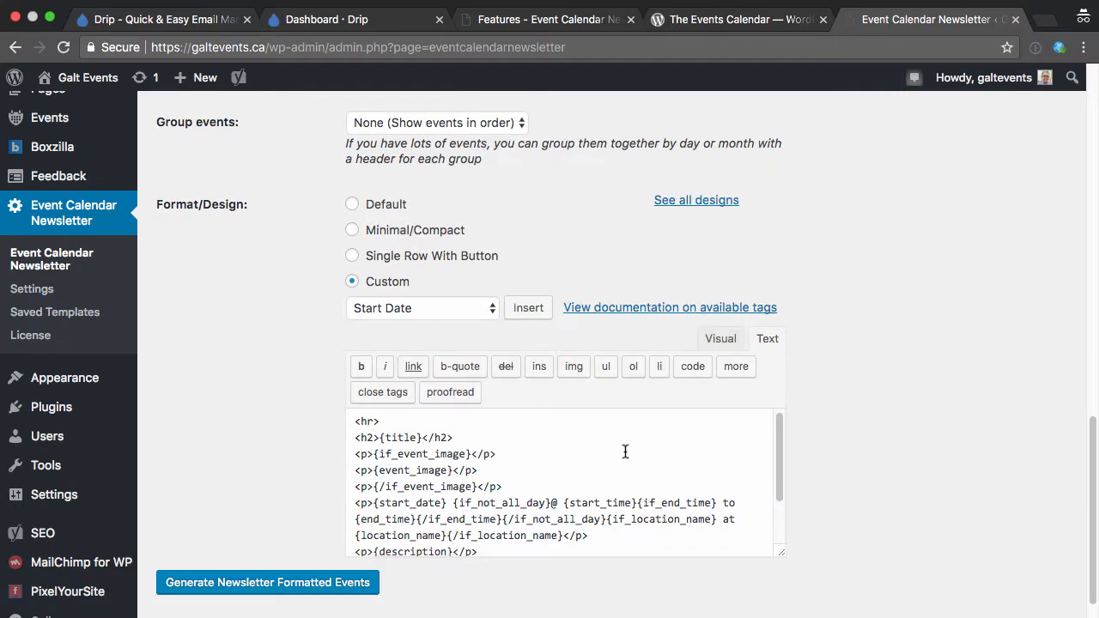
pyautogui.scroll(-1, 625, 451)
pyautogui.scroll(1, 625, 452)
# Generate the formatted events and save them as the template 'Next 10 days of events'
pyautogui.click(287, 586)
pyautogui.scroll(-6, 276, 425)
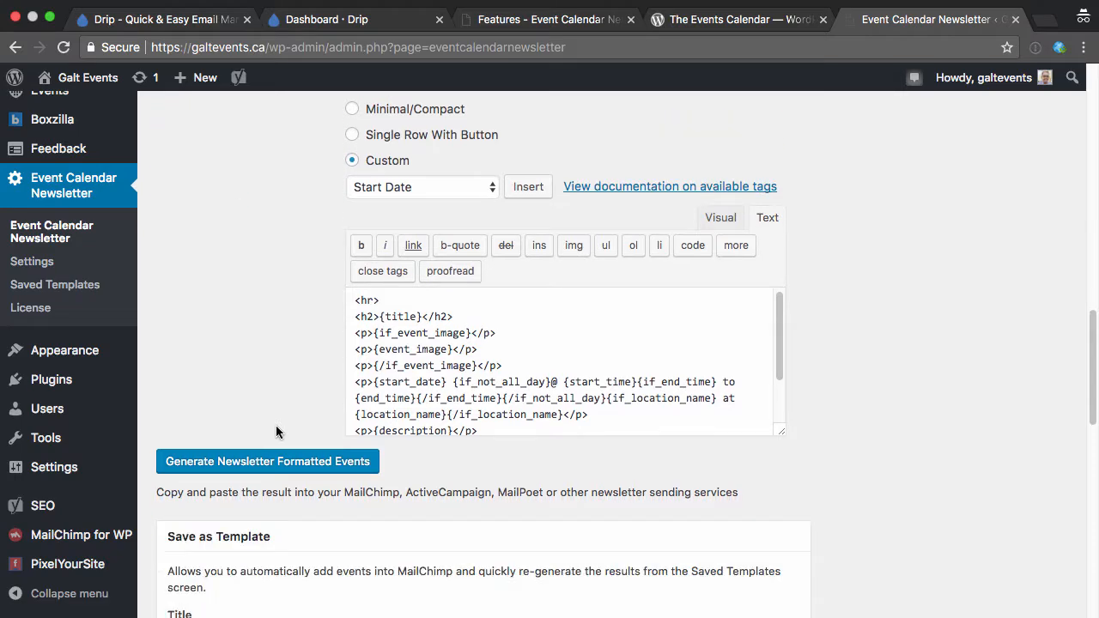
pyautogui.scroll(-6, 276, 425)
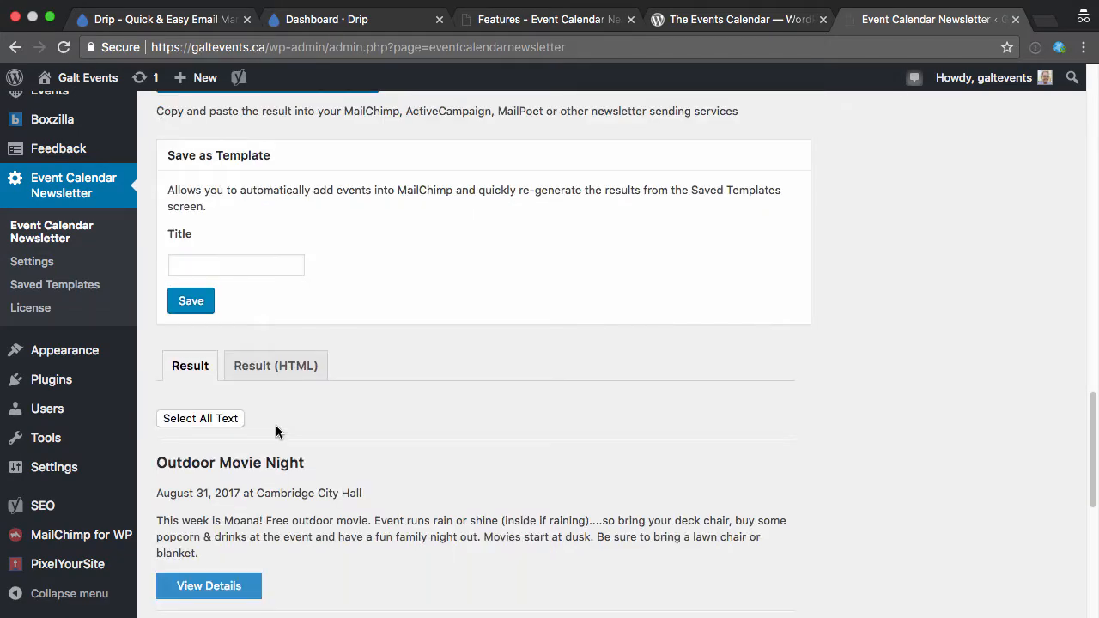
pyautogui.scroll(2, 276, 425)
pyautogui.scroll(3, 275, 425)
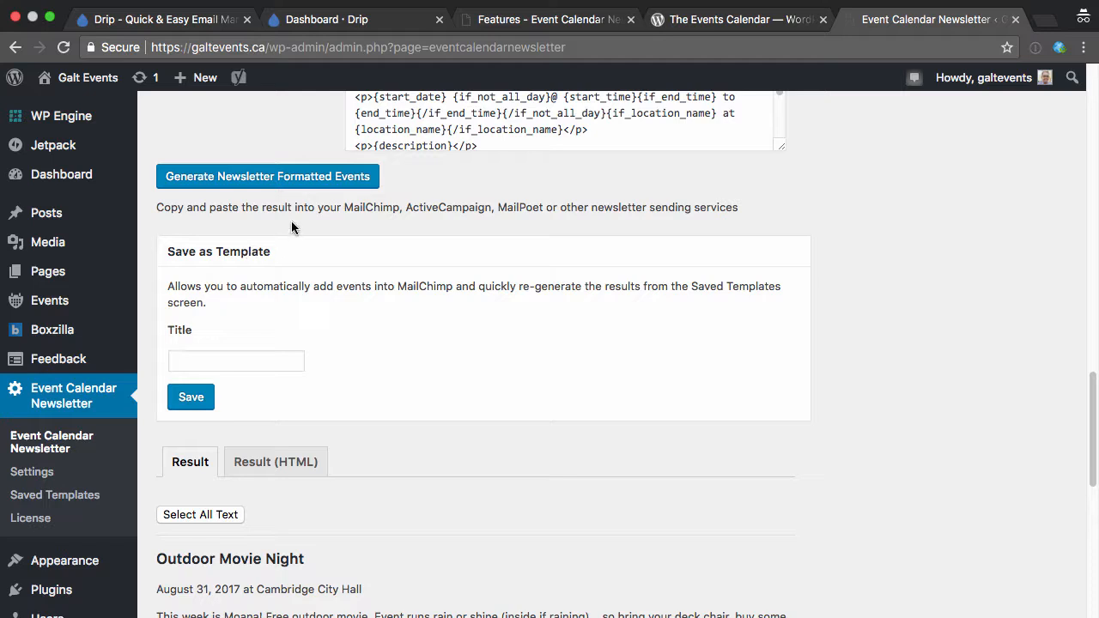
pyautogui.click(217, 361)
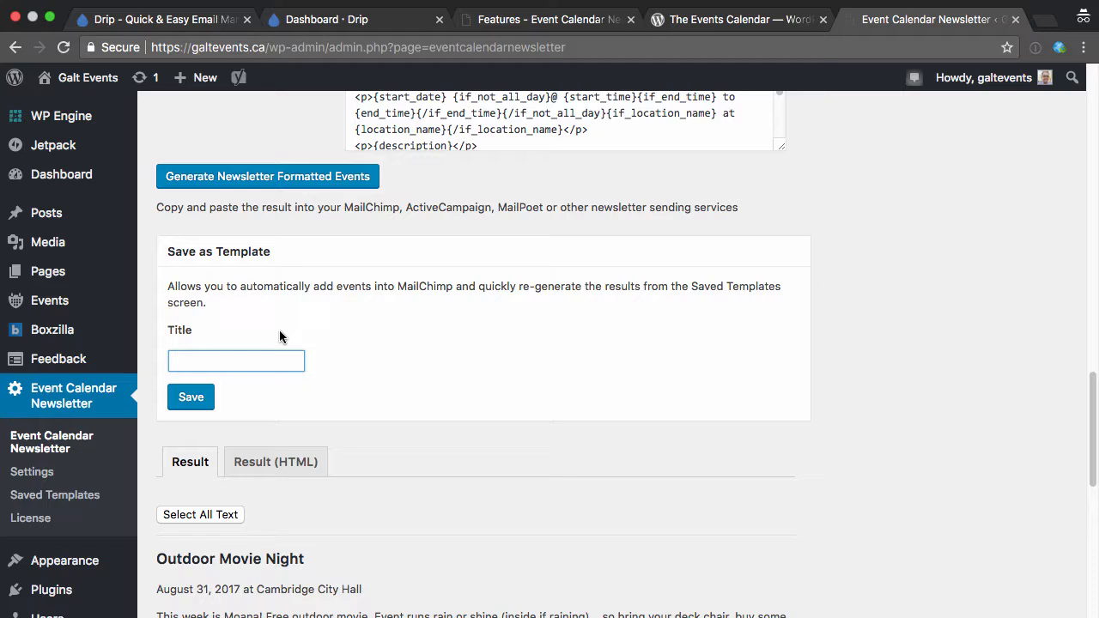
pyautogui.write('Next ')
pyautogui.write('of events')
pyautogui.click(191, 398)
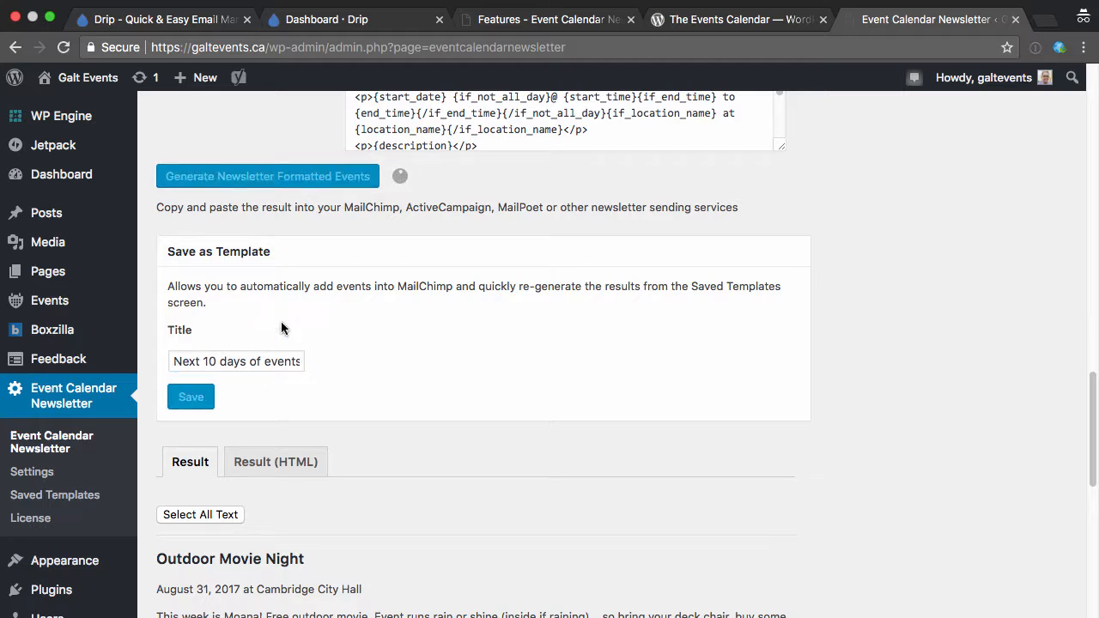
# Copy the feed URL of the 'Next 10 days of events' saved template
pyautogui.click(331, 280)
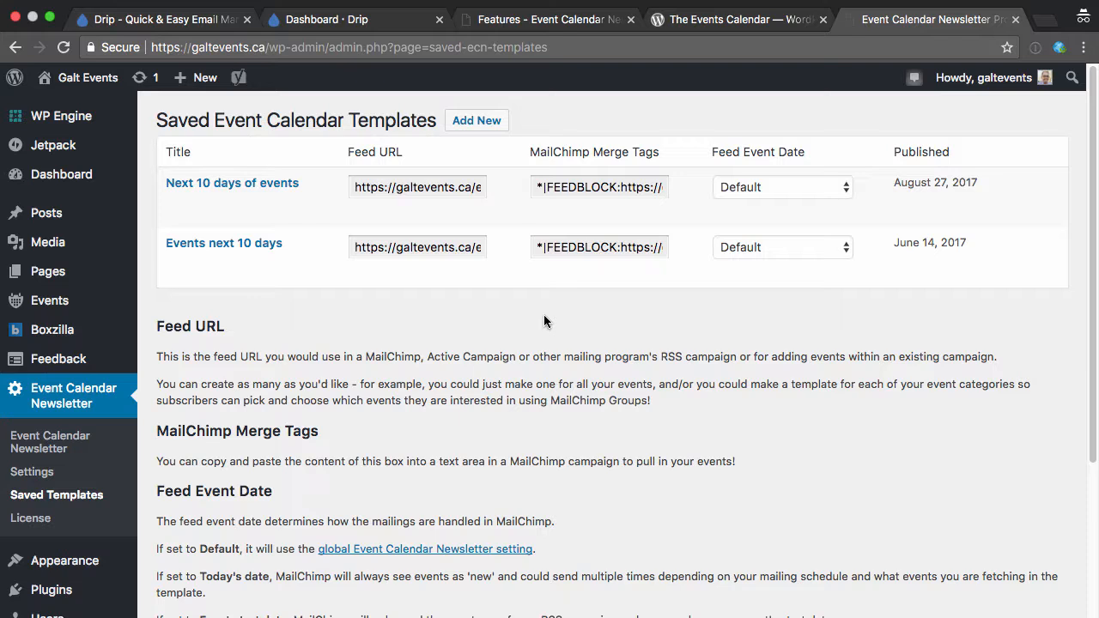
pyautogui.moveTo(471, 194)
pyautogui.click(442, 187)
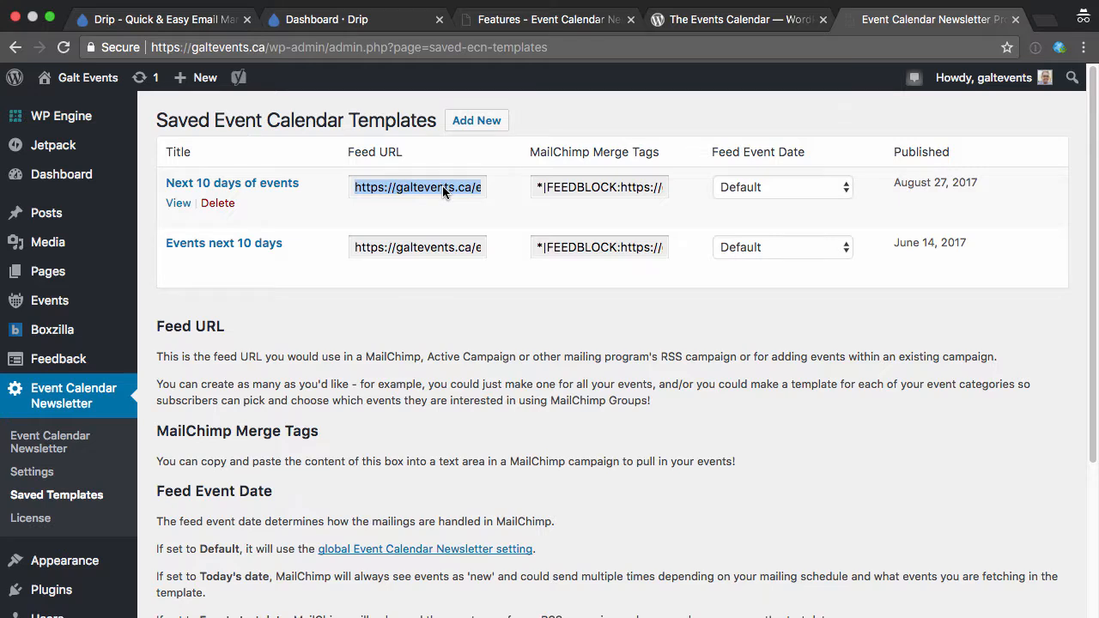
pyautogui.rightClick(442, 188)
pyautogui.click(471, 220)
# Create a new RSS-to-Email rule from Drip's Automation menu, giving draft Rule #7
pyautogui.click(384, 28)
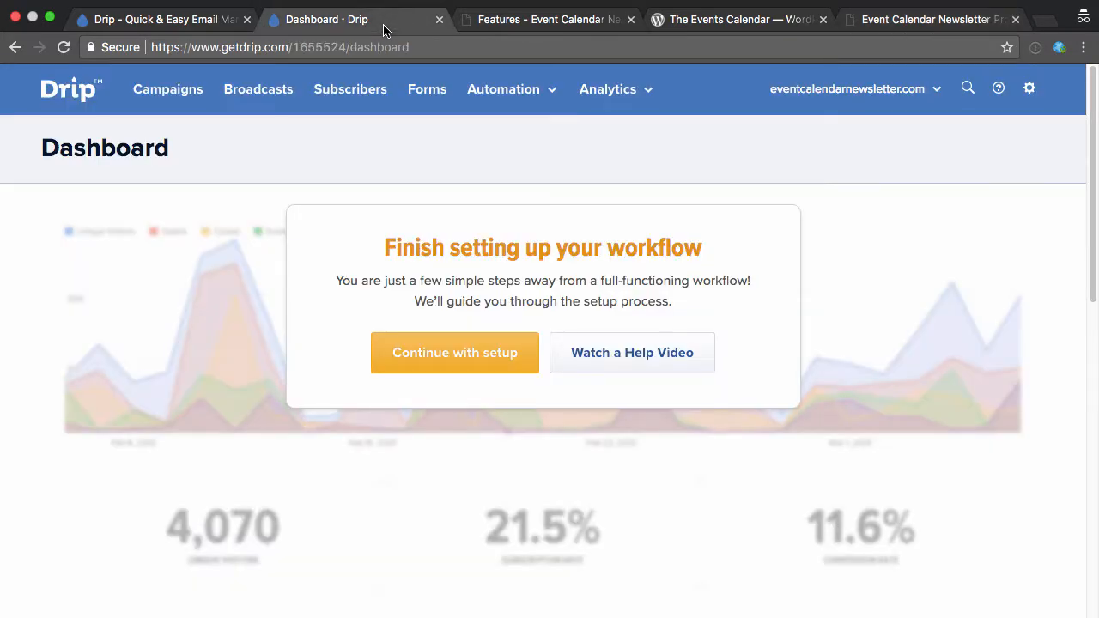
pyautogui.click(503, 89)
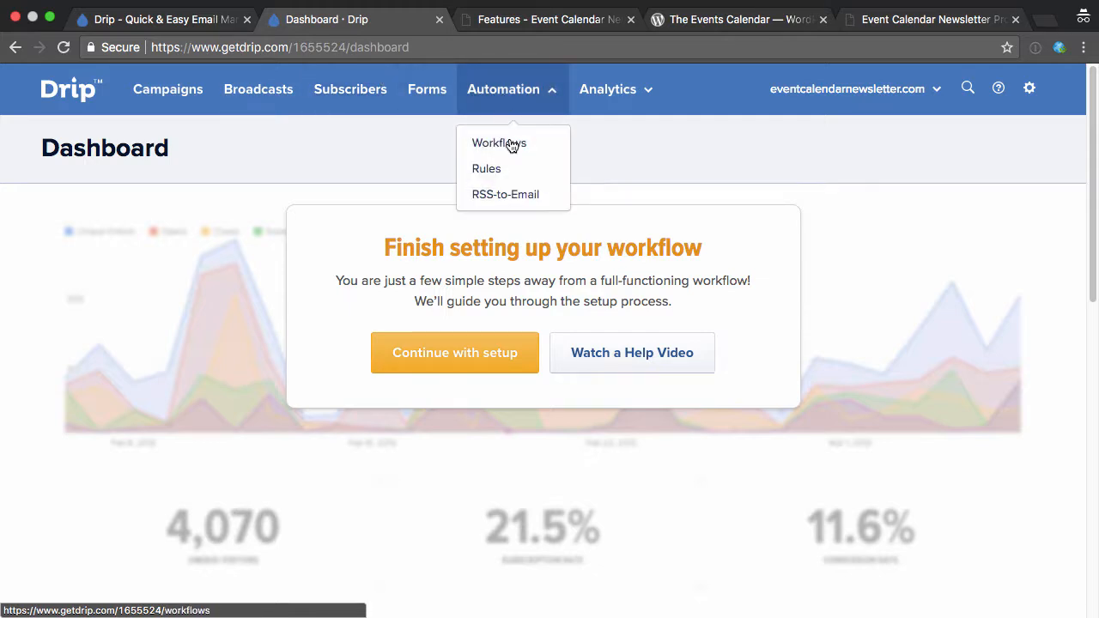
pyautogui.click(506, 194)
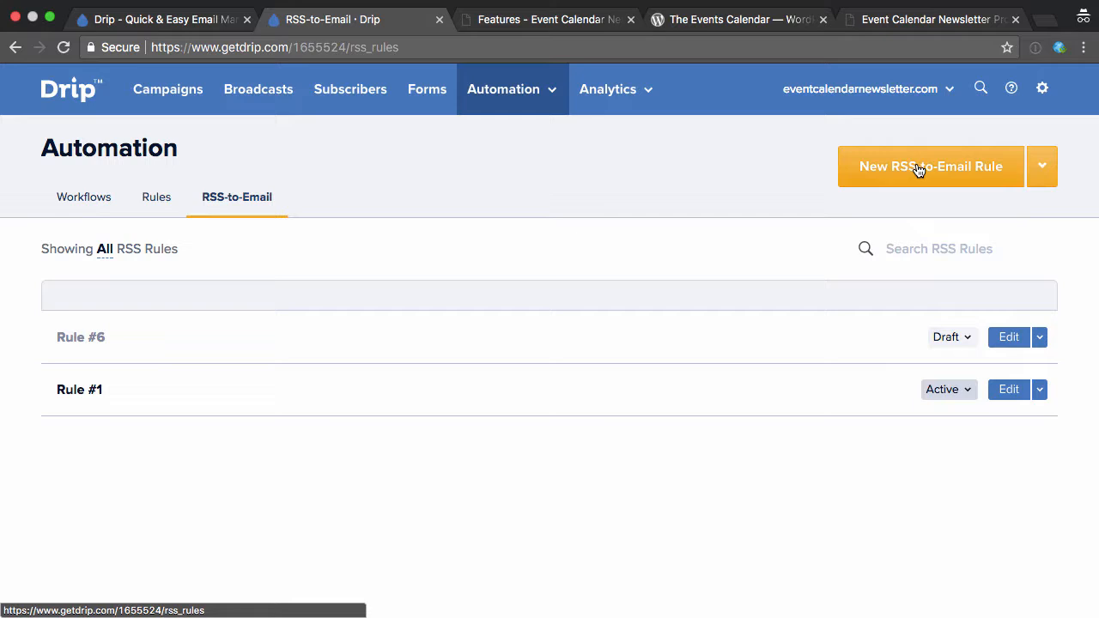
pyautogui.click(918, 169)
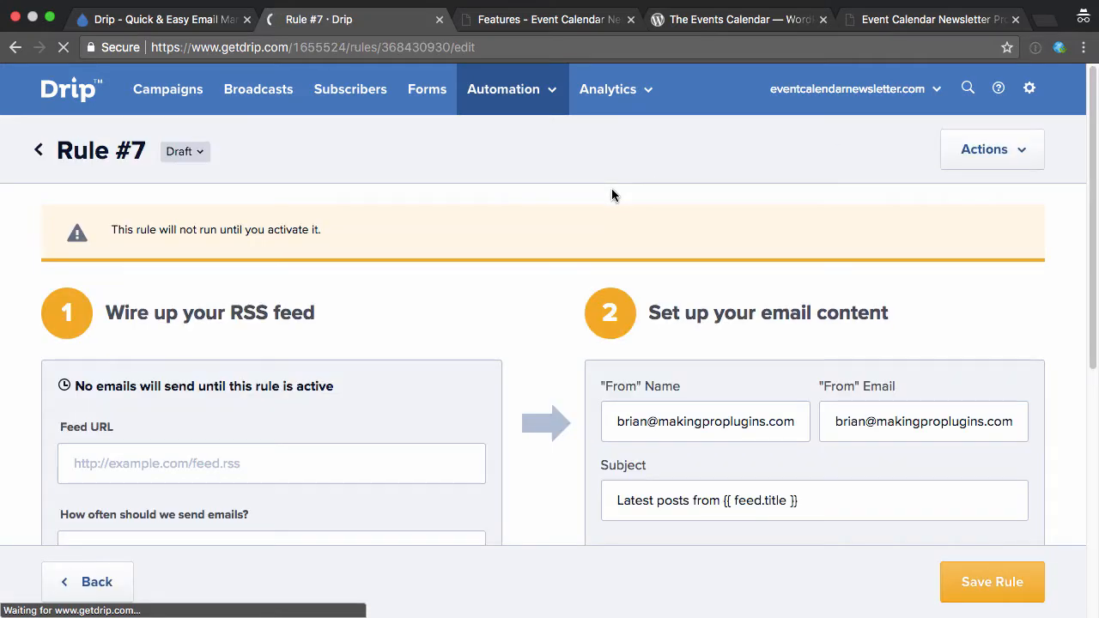
pyautogui.scroll(-5, 518, 267)
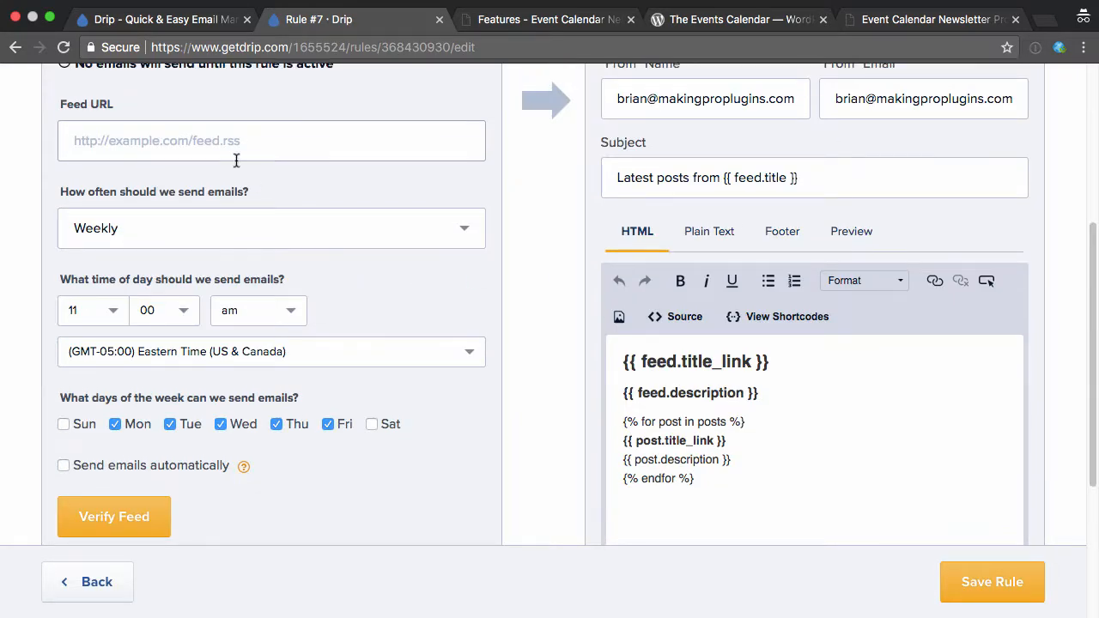
# Paste the events feed URL into the rule and set it to send weekly
pyautogui.click(231, 146)
pyautogui.press('super+v')
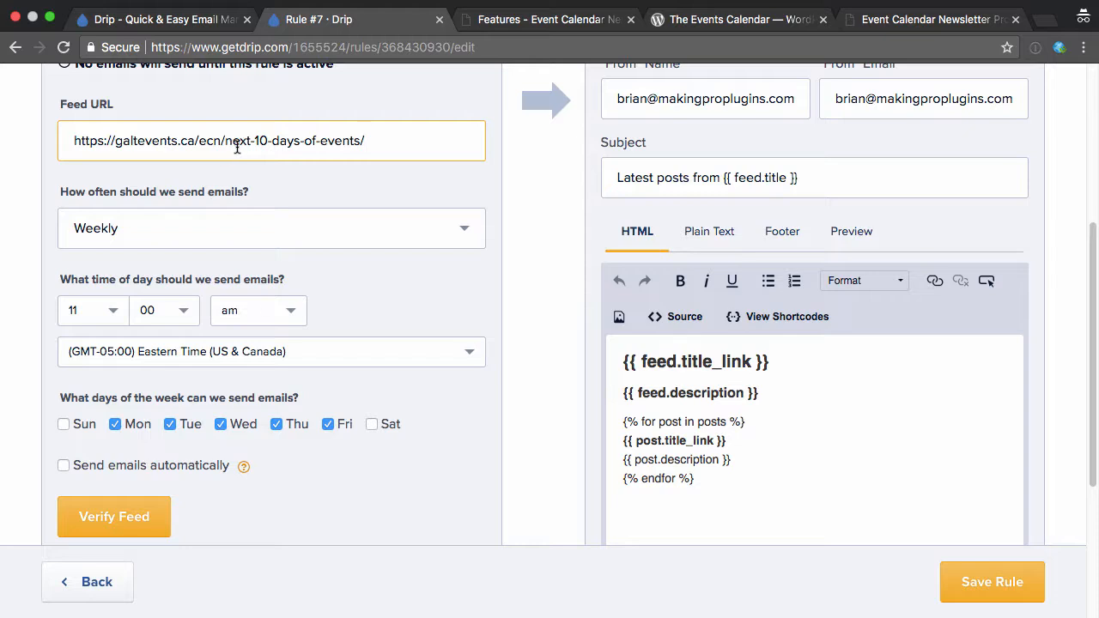
pyautogui.click(349, 229)
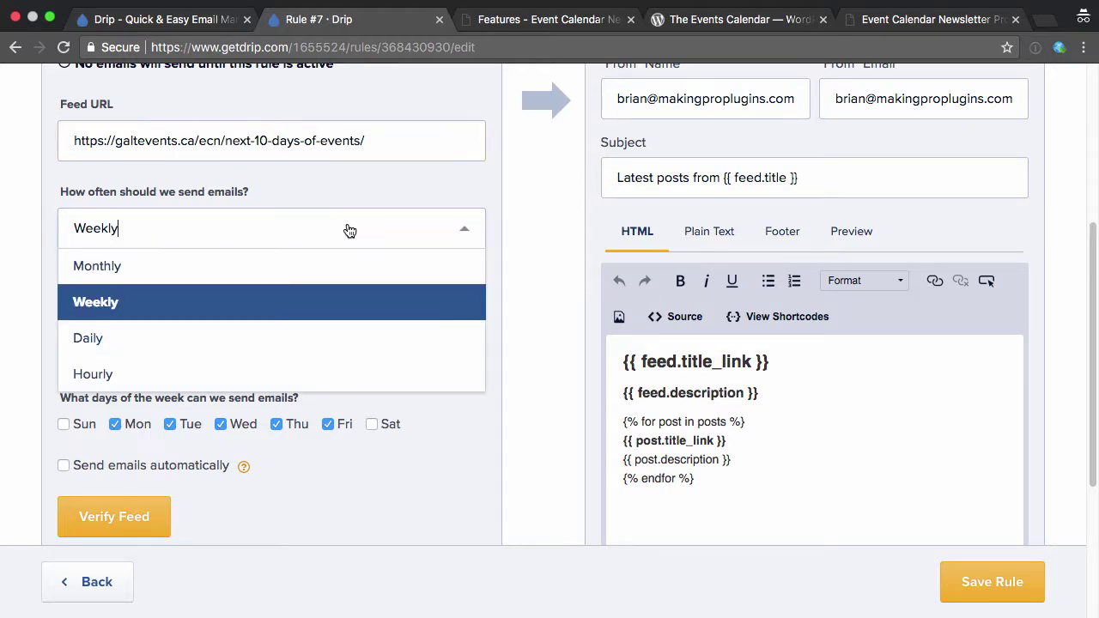
pyautogui.click(310, 302)
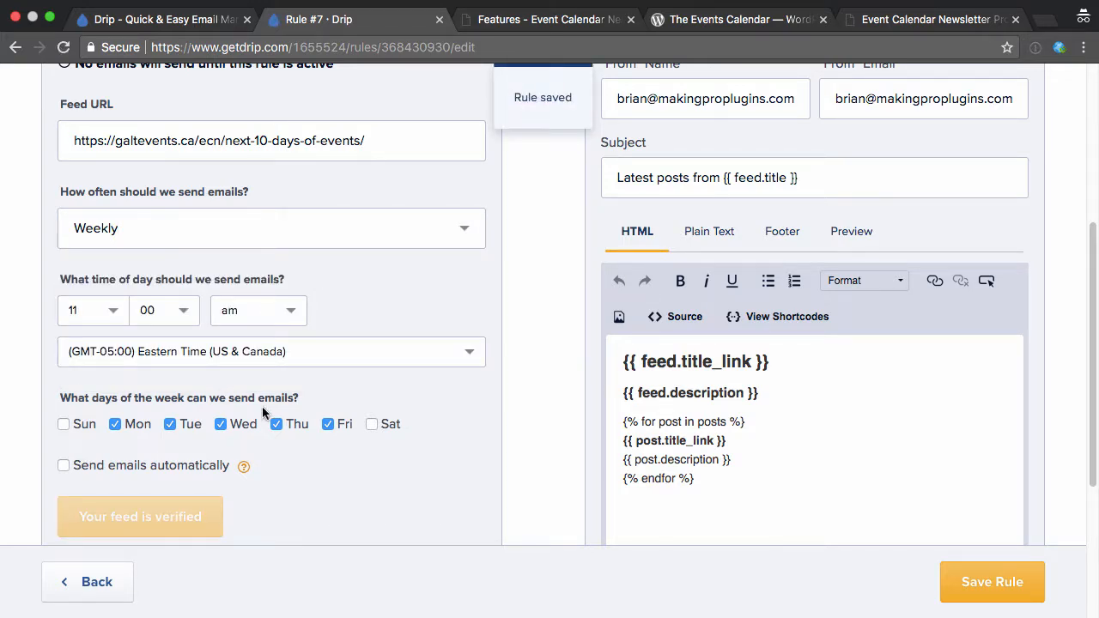
# Uncheck Monday through Thursday so the rule sends only on Friday
pyautogui.click(276, 423)
pyautogui.click(221, 423)
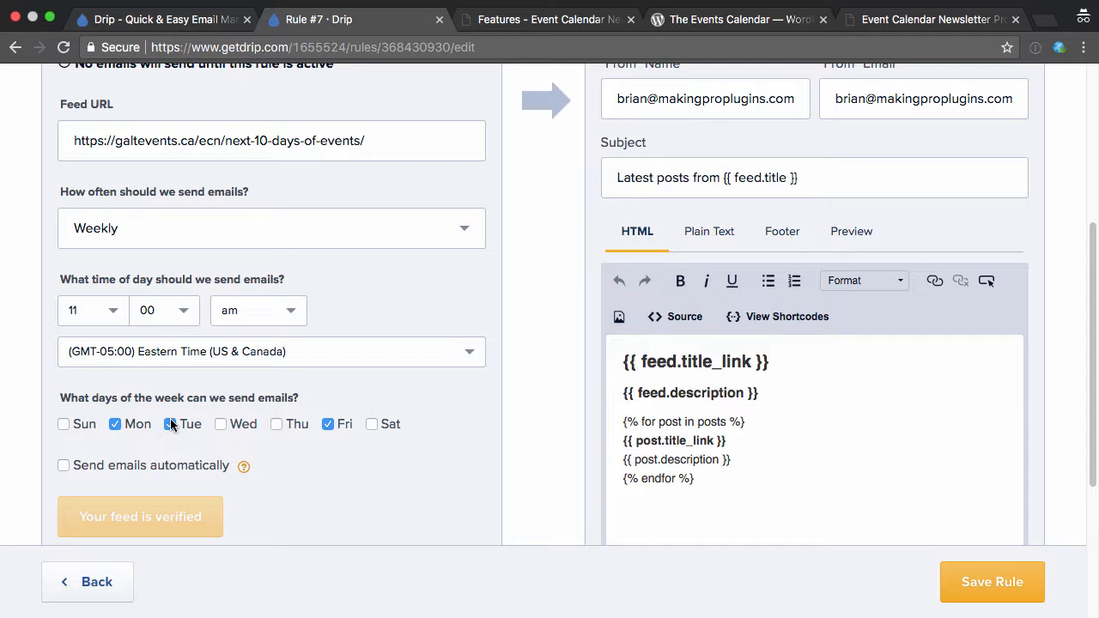
pyautogui.click(170, 423)
pyautogui.click(115, 423)
pyautogui.scroll(-2, 493, 294)
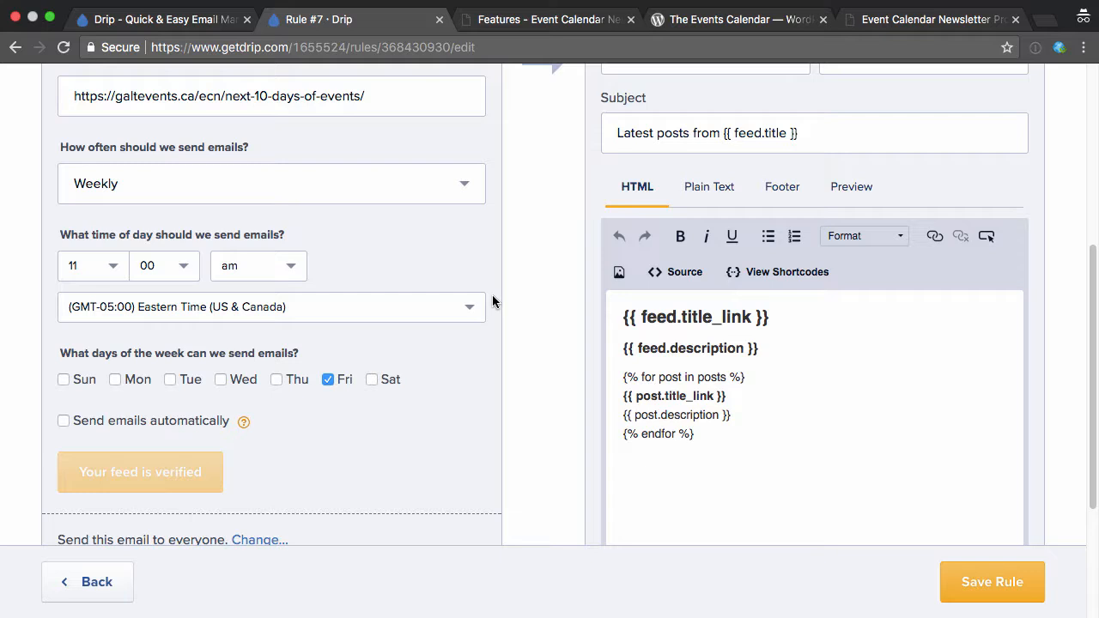
pyautogui.scroll(-2, 492, 295)
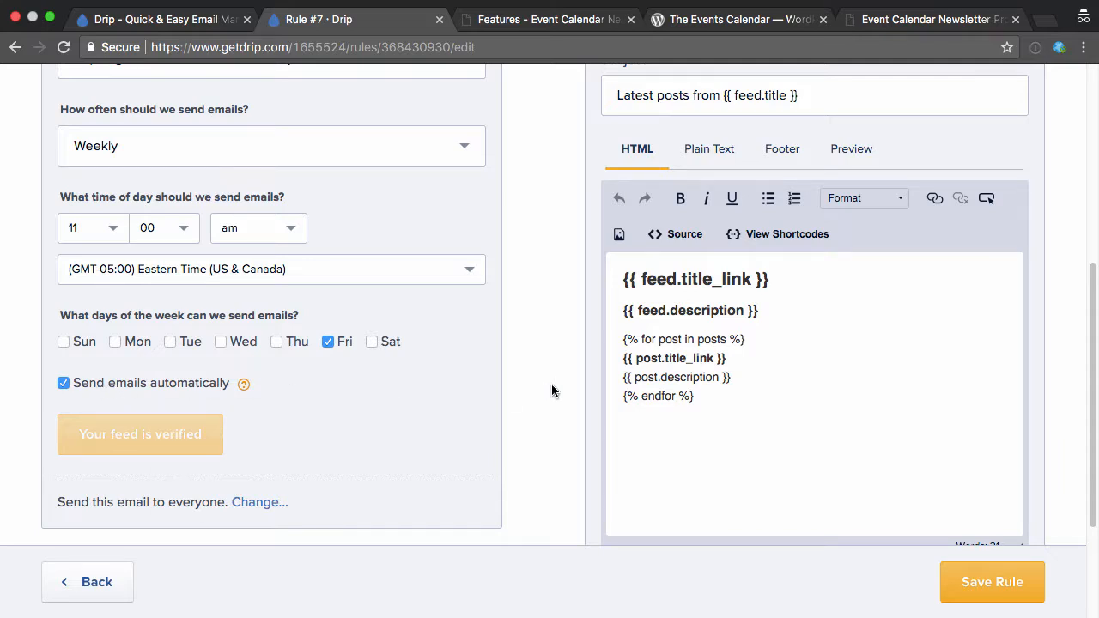
pyautogui.scroll(10, 551, 390)
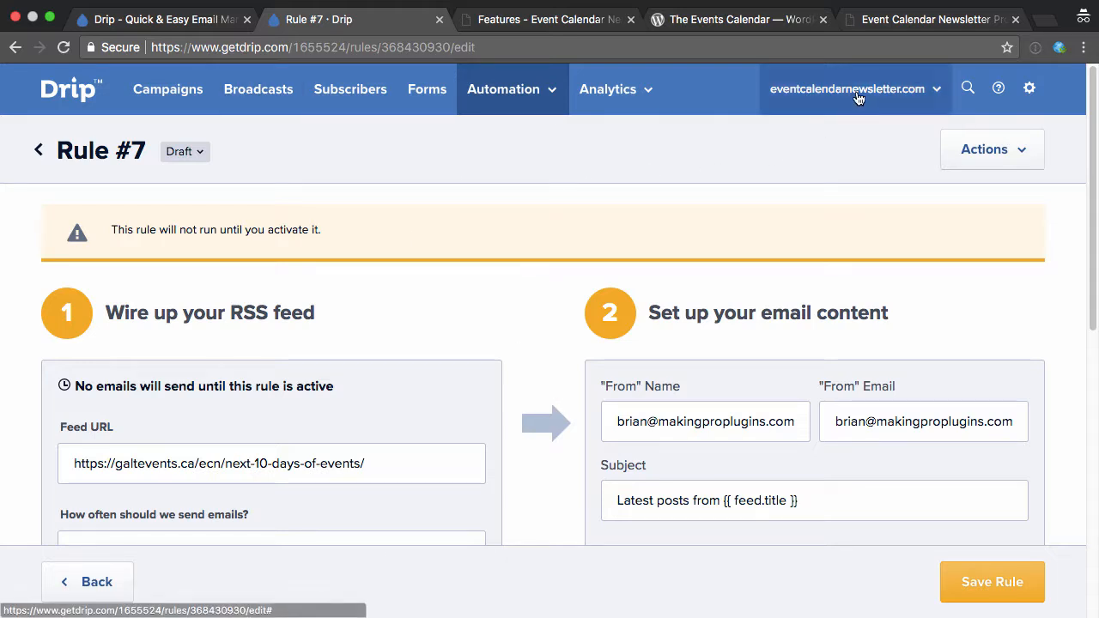
pyautogui.click(1030, 89)
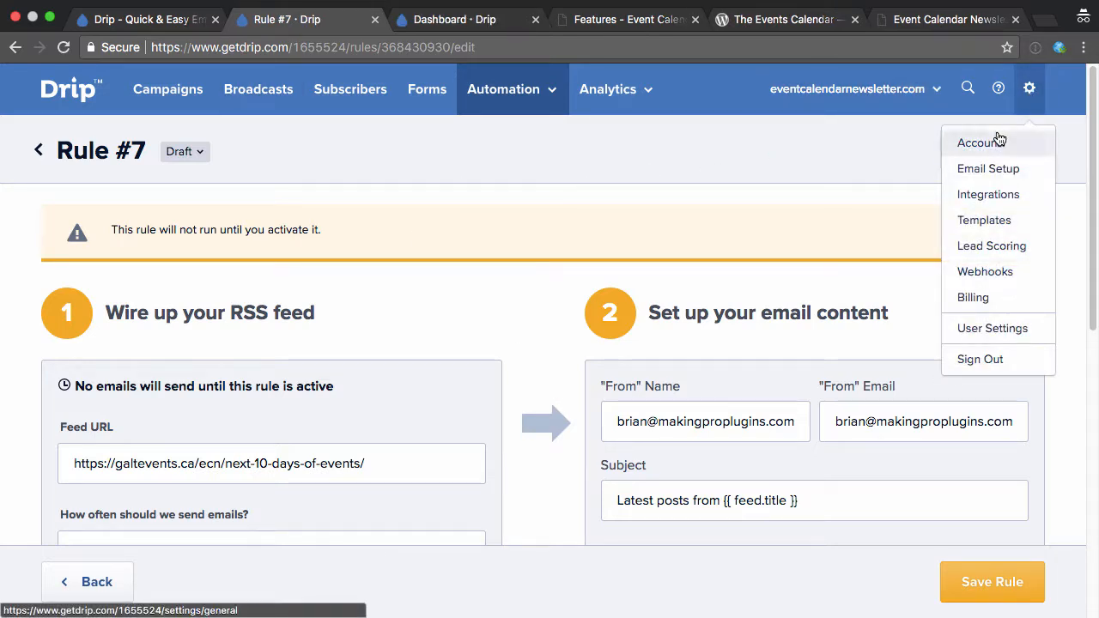
pyautogui.click(702, 155)
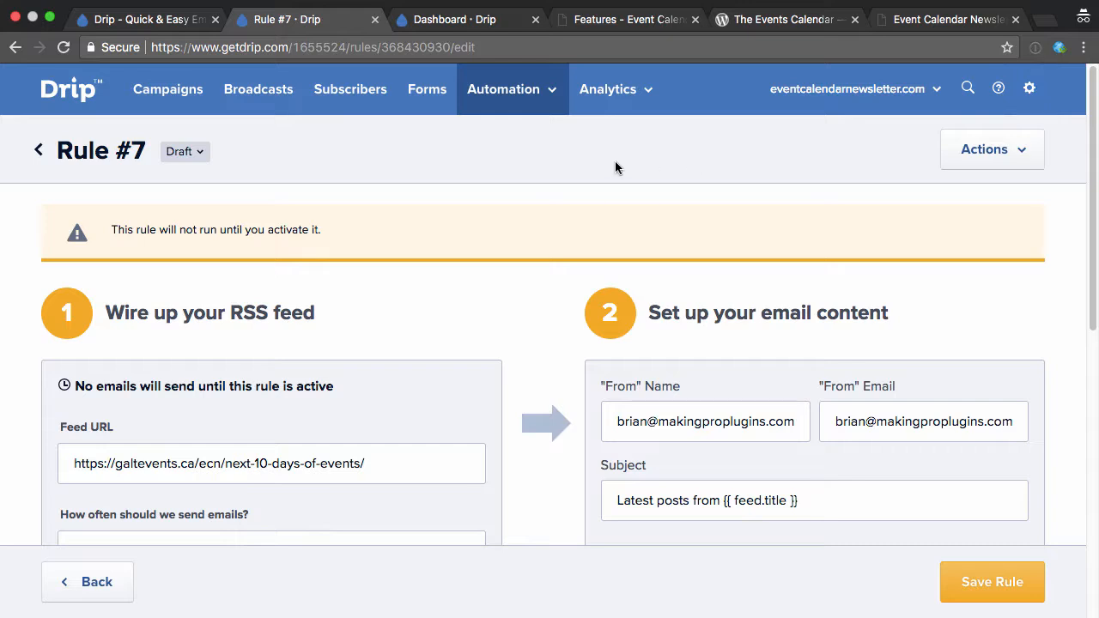
pyautogui.click(1030, 88)
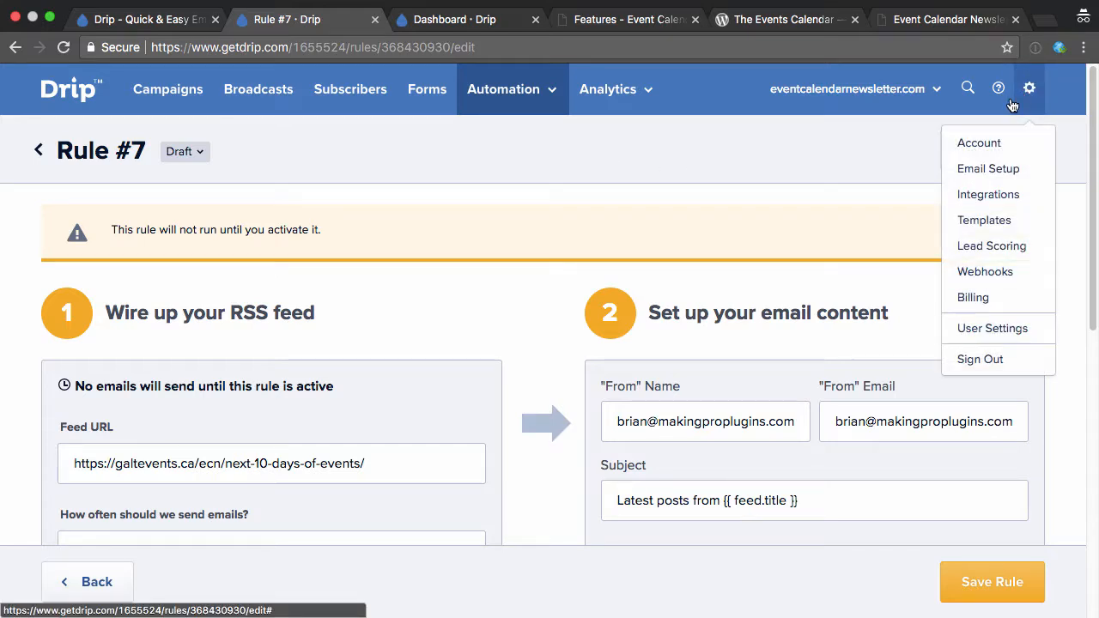
pyautogui.rightClick(990, 143)
pyautogui.click(787, 145)
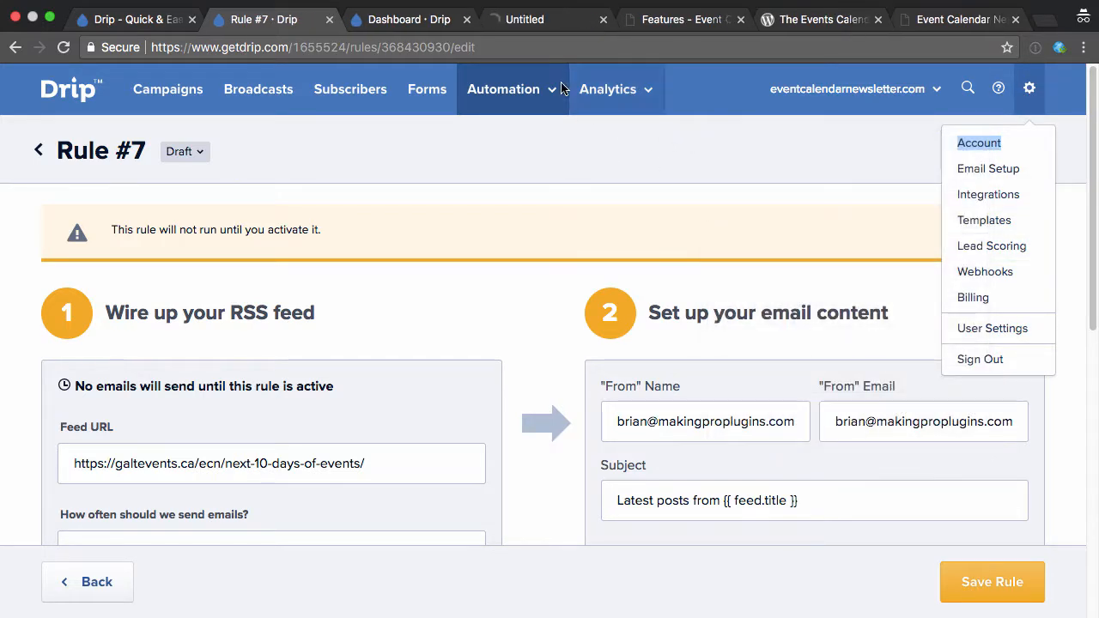
pyautogui.click(547, 19)
pyautogui.scroll(-4, 460, 286)
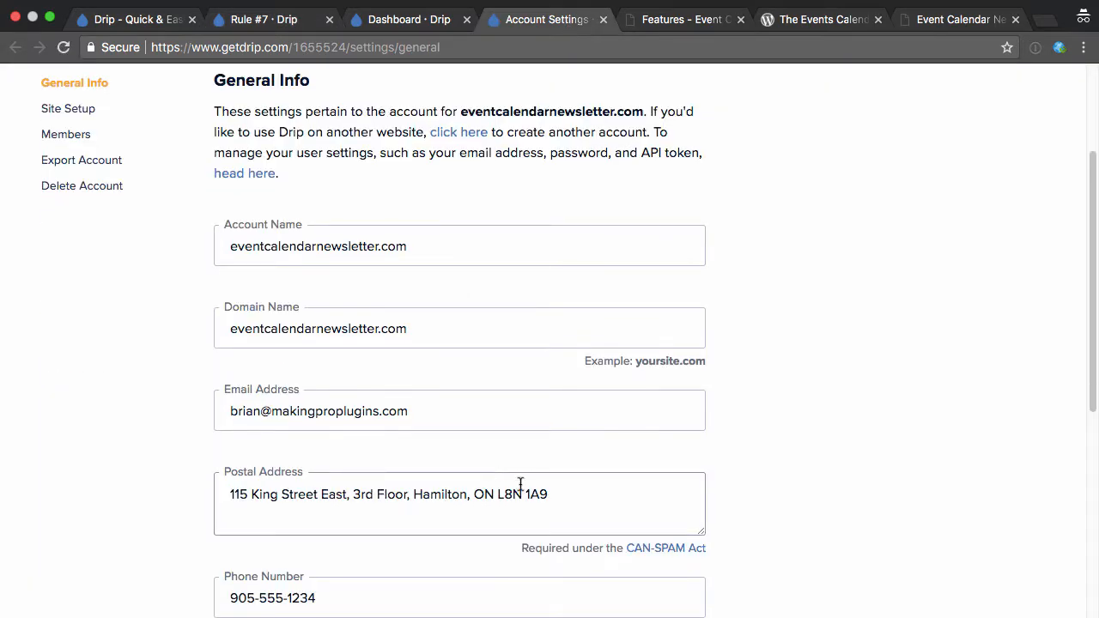
pyautogui.click(592, 495)
pyautogui.press('super+a')
pyautogui.click(805, 416)
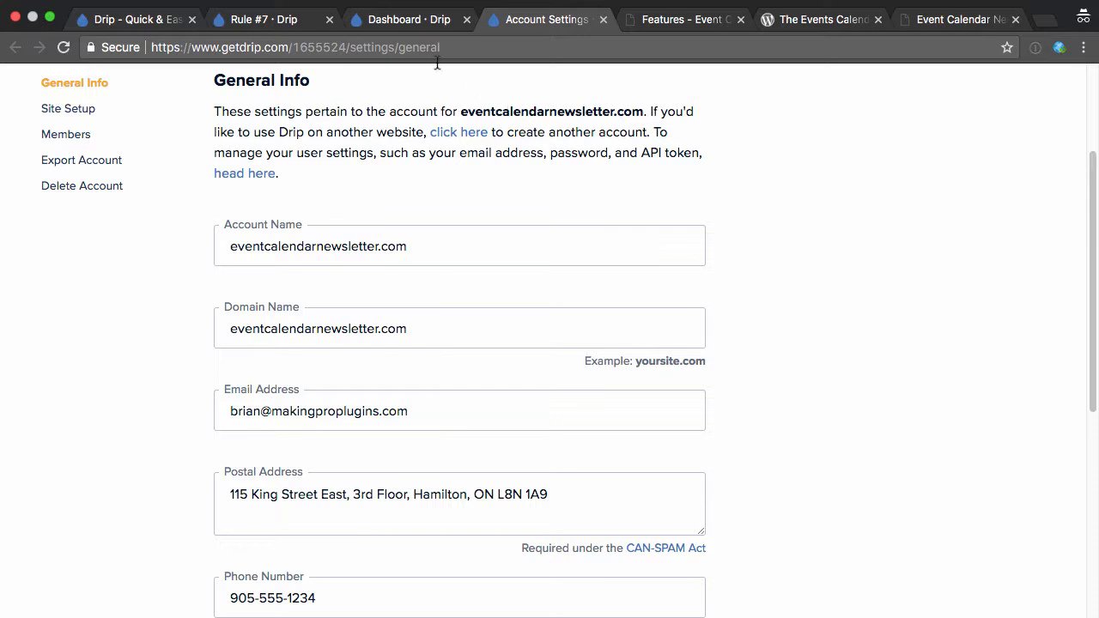
pyautogui.click(263, 19)
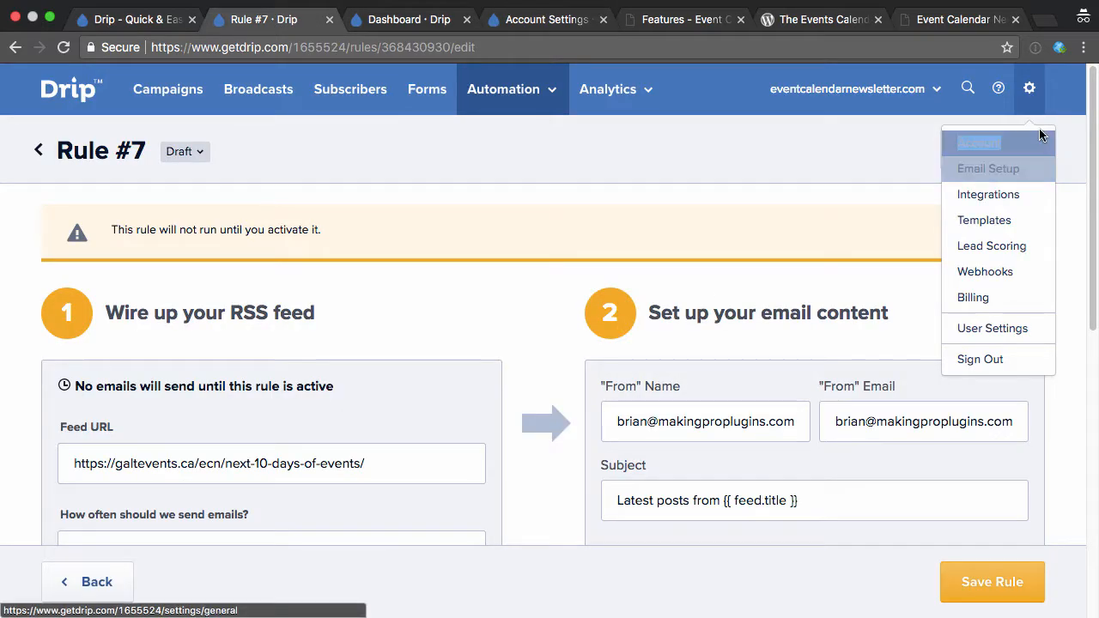
# Remove the feed title link, feed description and post title link lines from the body
pyautogui.click(808, 208)
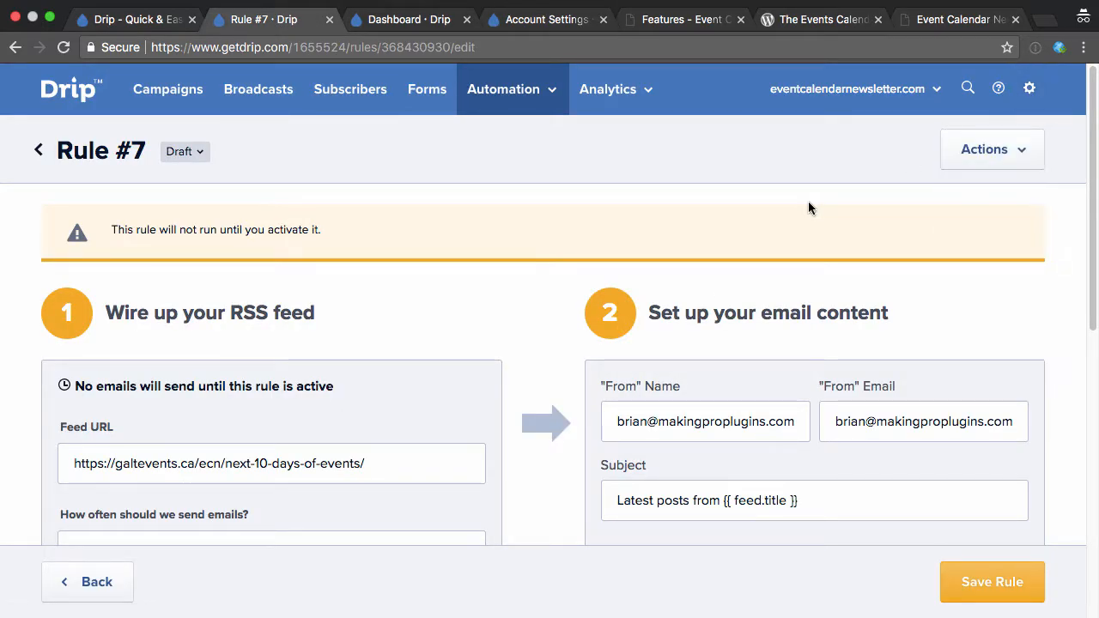
pyautogui.scroll(-5, 501, 345)
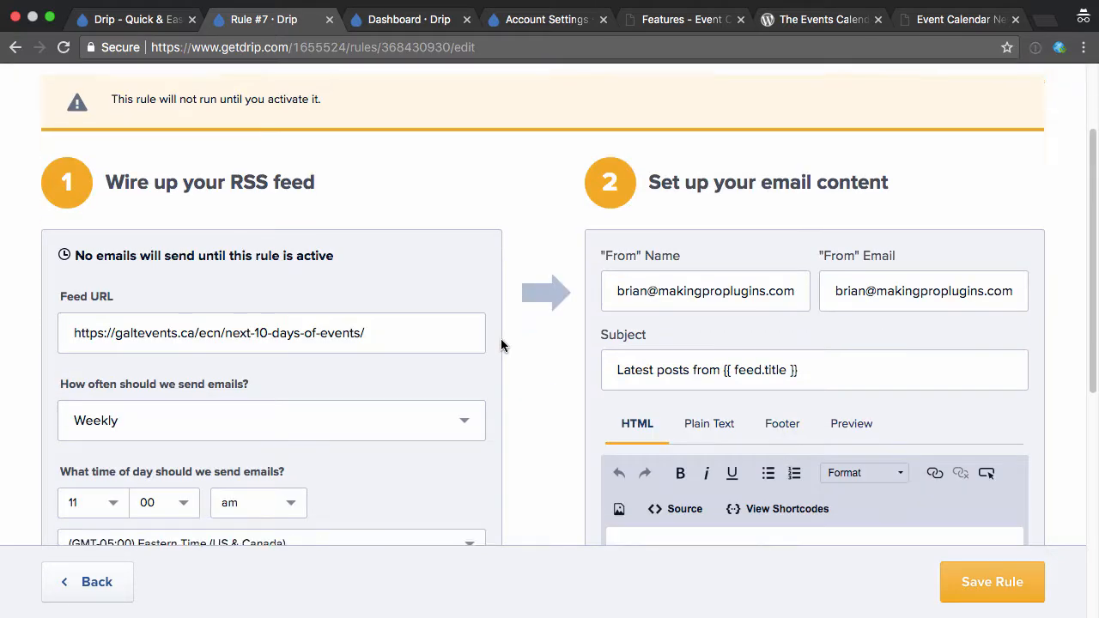
pyautogui.scroll(-3, 500, 339)
pyautogui.scroll(-2, 500, 338)
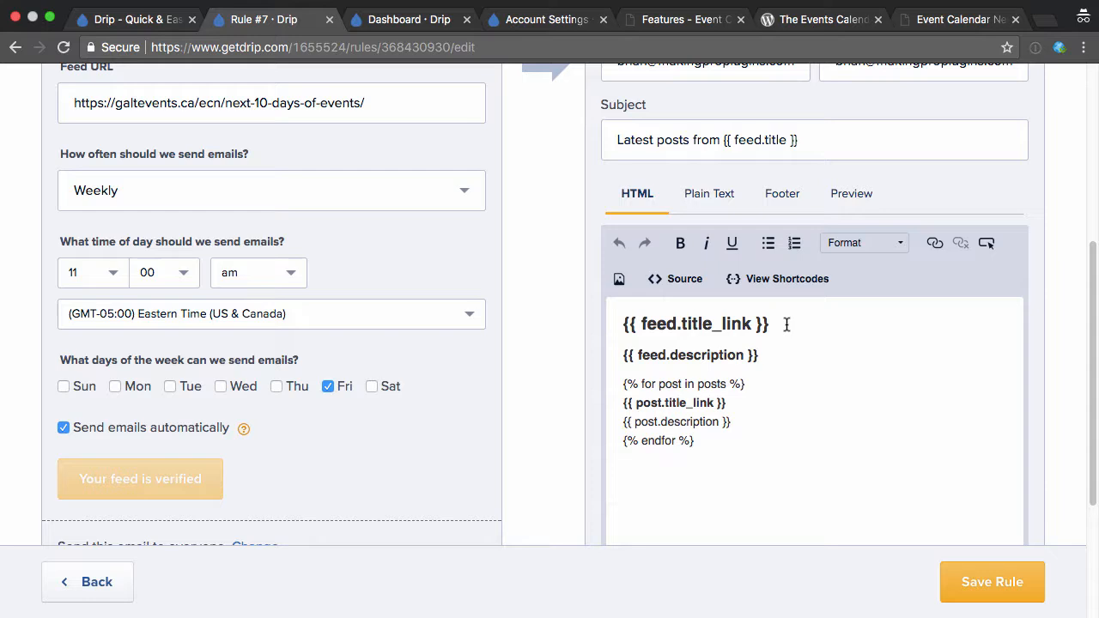
pyautogui.moveTo(777, 325); pyautogui.dragTo(633, 309)
pyautogui.press('BackSpace')
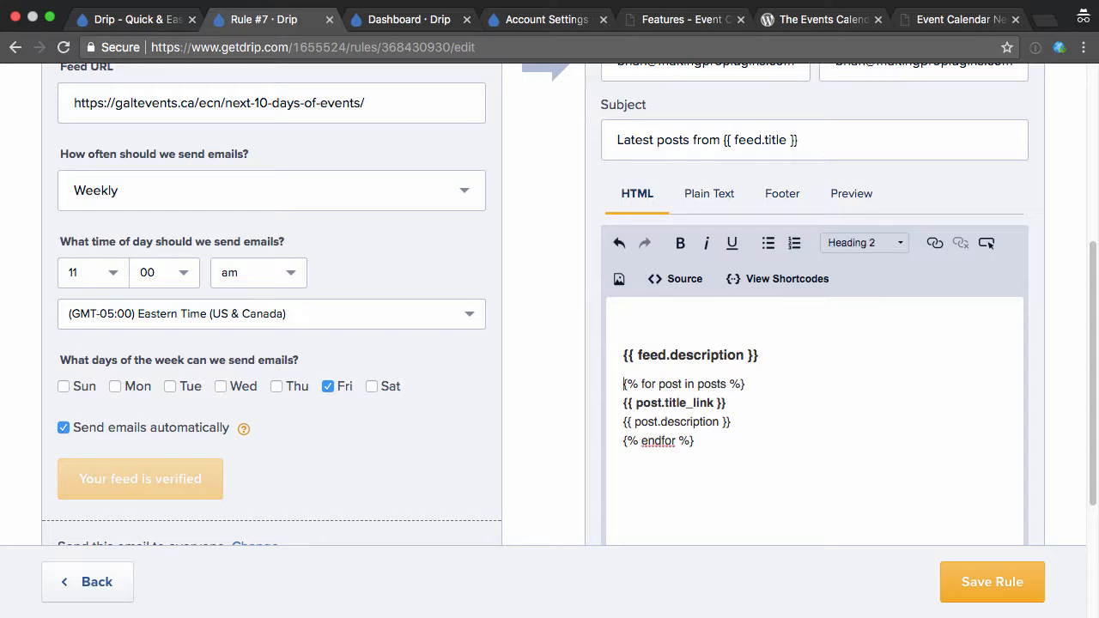
pyautogui.moveTo(760, 355); pyautogui.dragTo(624, 355)
pyautogui.press('BackSpace')
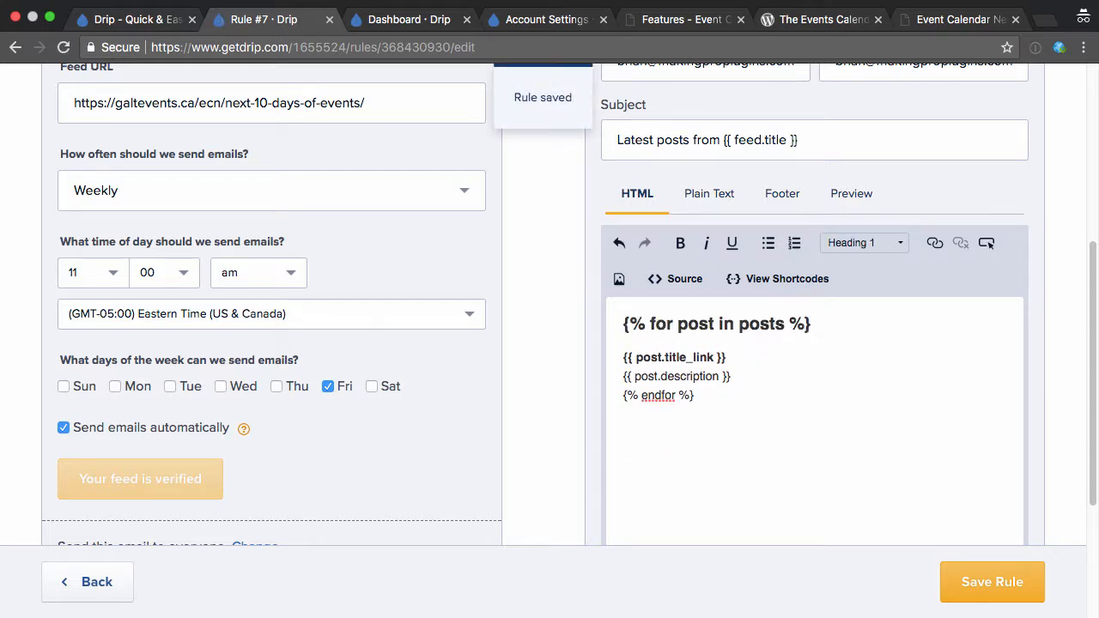
pyautogui.press('Down')
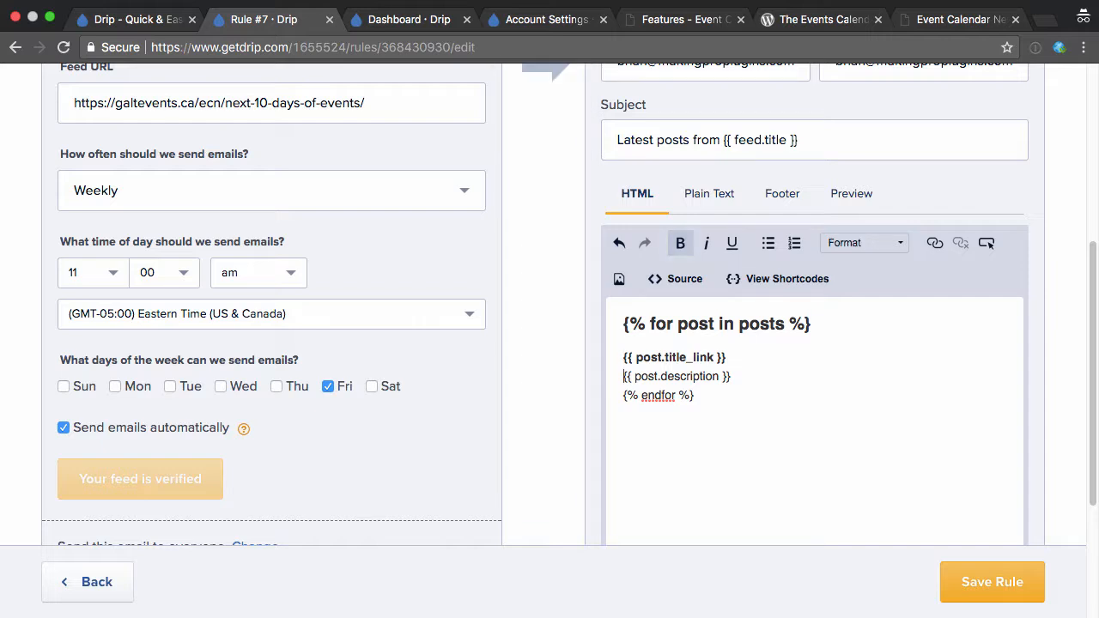
pyautogui.hotkey('shift', 'Home')
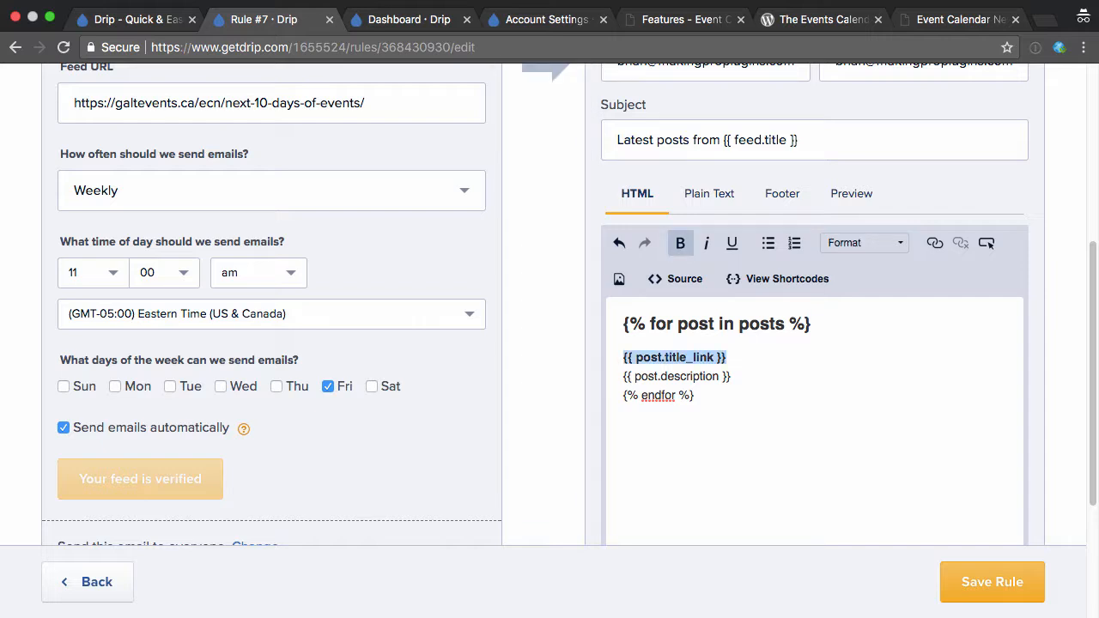
pyautogui.press('BackSpace')
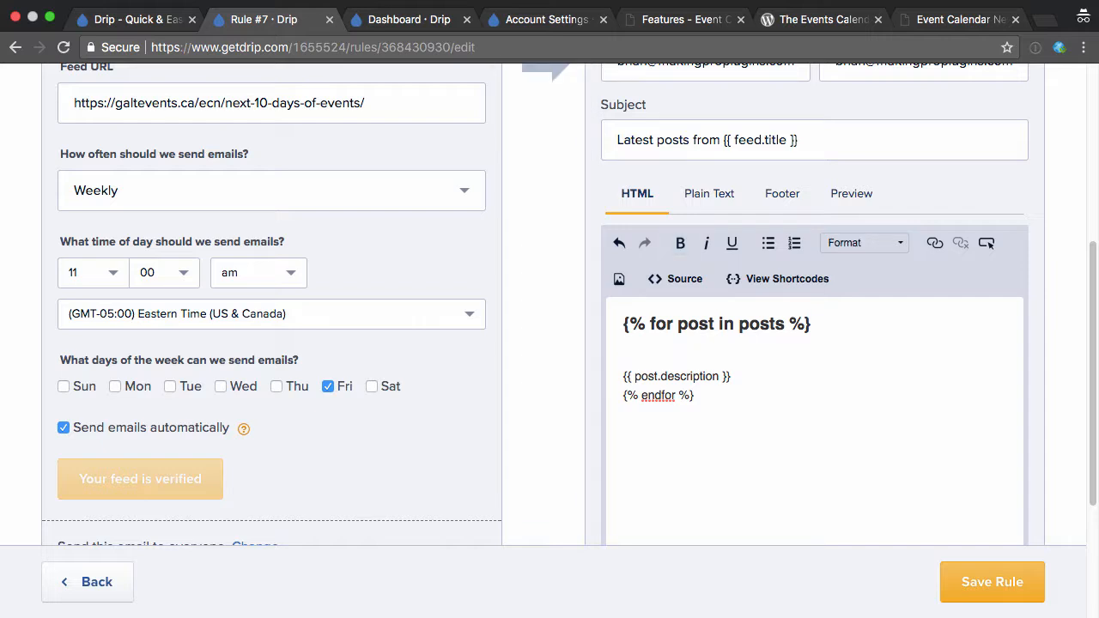
pyautogui.press('BackSpace')
# Make the {% for post in posts %} line normal text with {{ post.description }} on its own line below
pyautogui.press('Down')
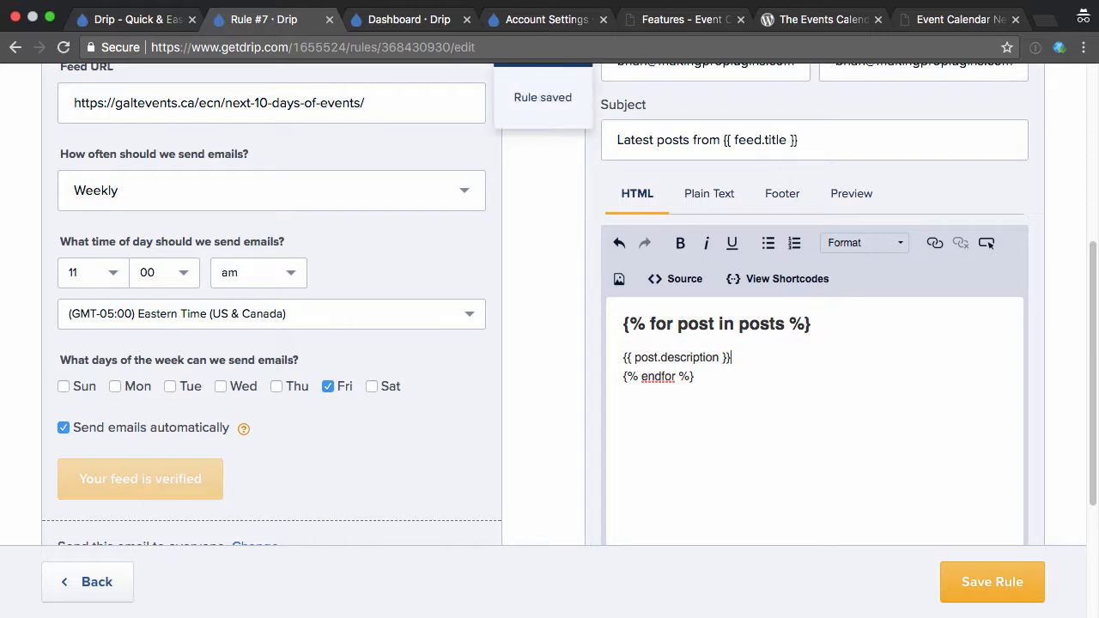
pyautogui.press('Up')
pyautogui.press('Down')
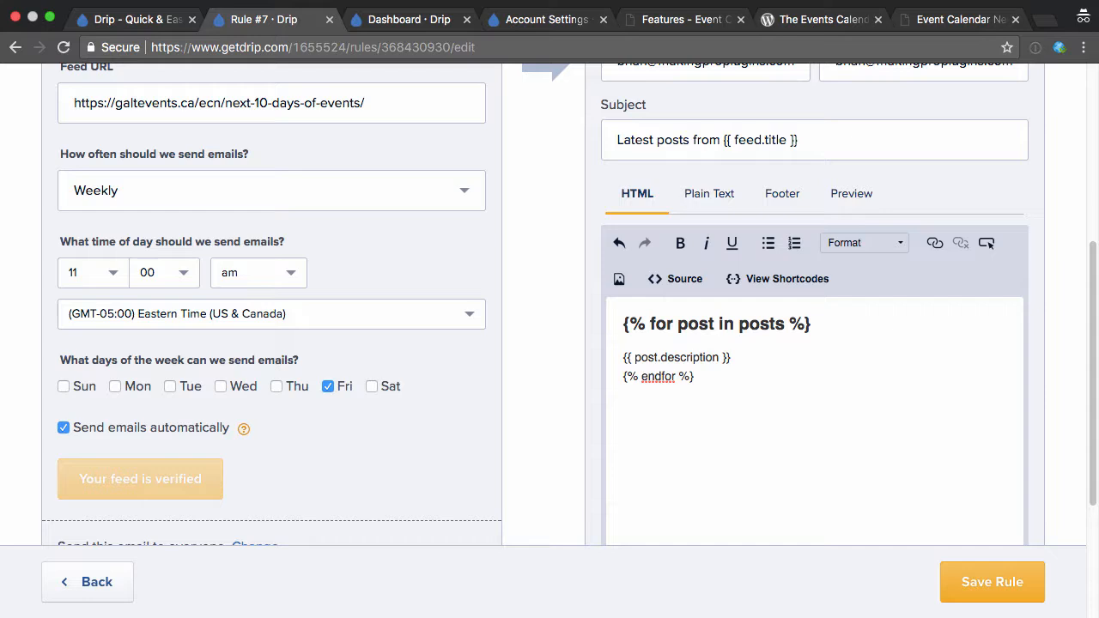
pyautogui.hotkey('shift', 'Up')
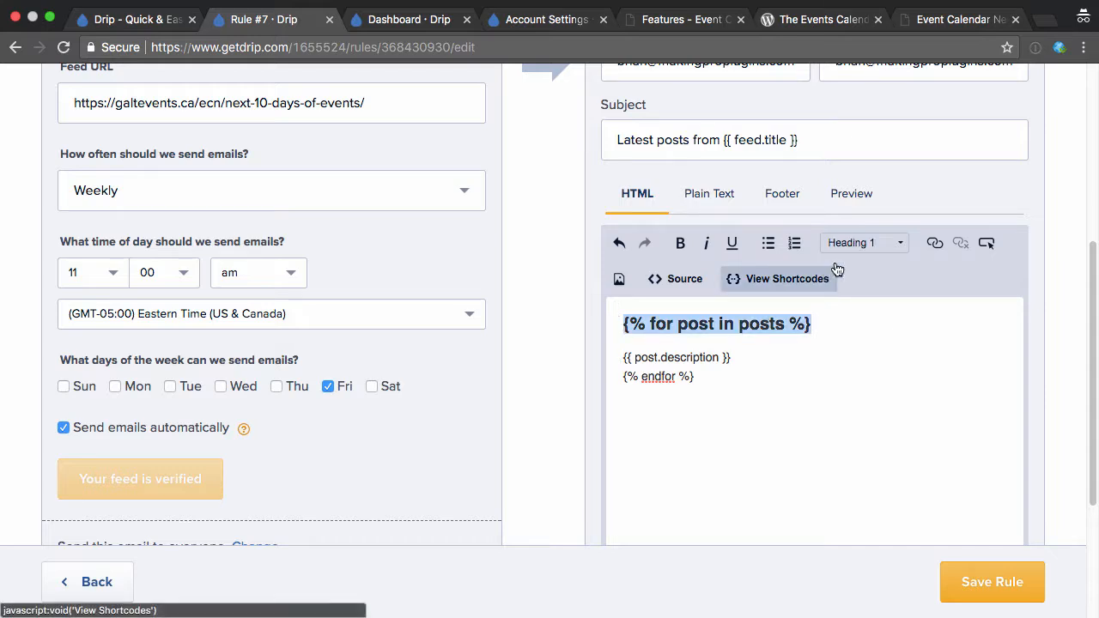
pyautogui.click(863, 243)
pyautogui.click(833, 302)
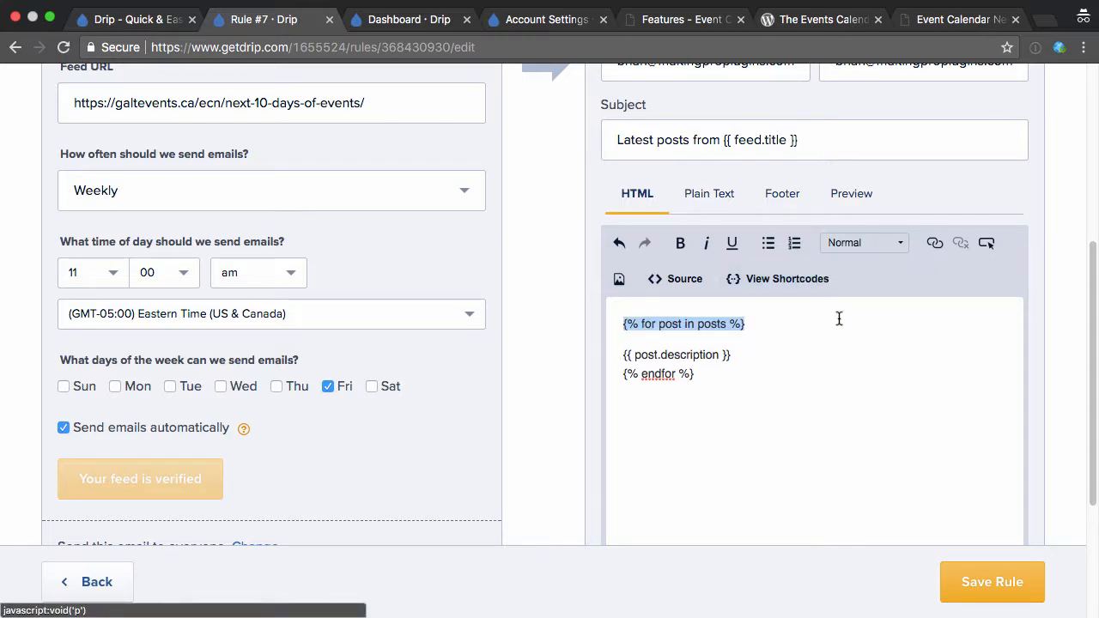
pyautogui.click(756, 344)
pyautogui.press('BackSpace')
pyautogui.hotkey('shift', 'Return')
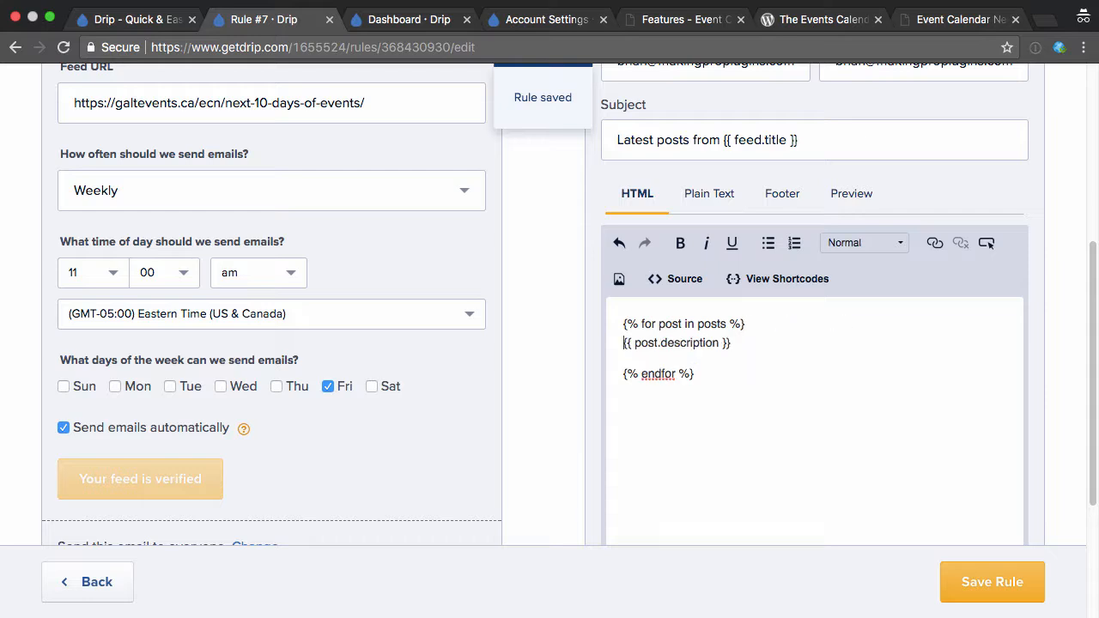
pyautogui.press('BackSpace')
pyautogui.hotkey('shift', 'Return')
pyautogui.click(624, 324)
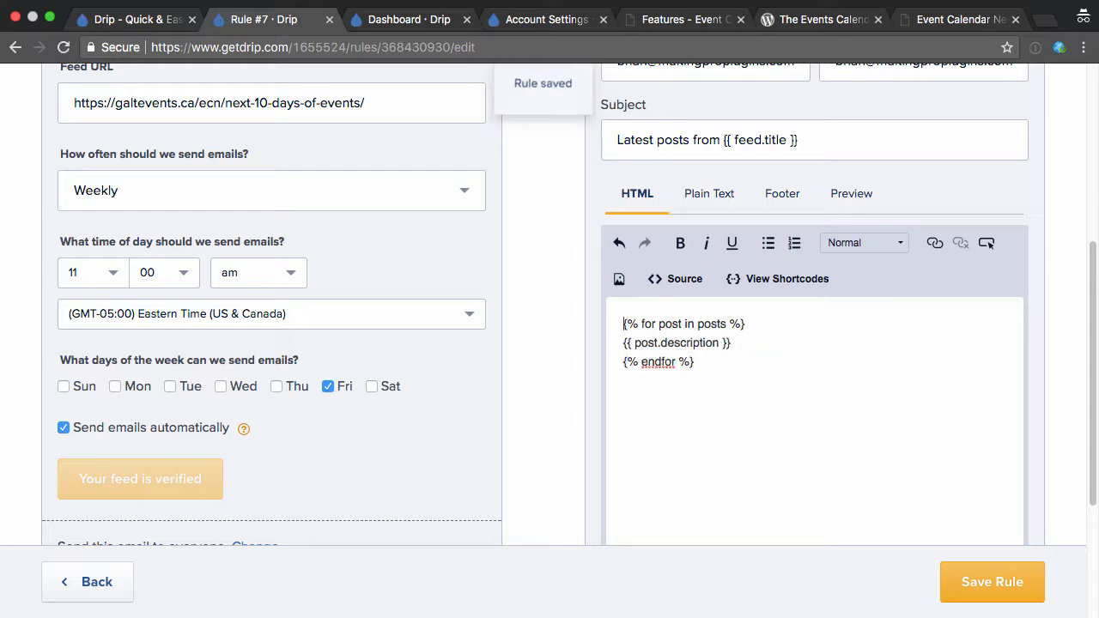
# Add 'Here are the upcoming events for the week!' above the loop and a 'Cheers,' sign-off below
pyautogui.press('Return')
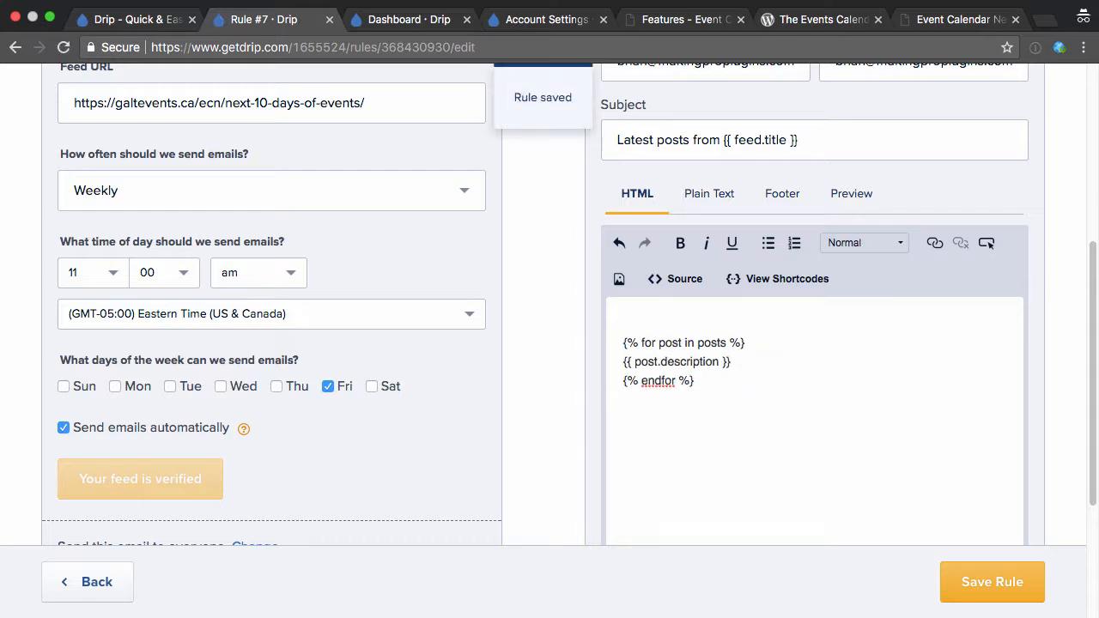
pyautogui.write('Here are the upcomign')
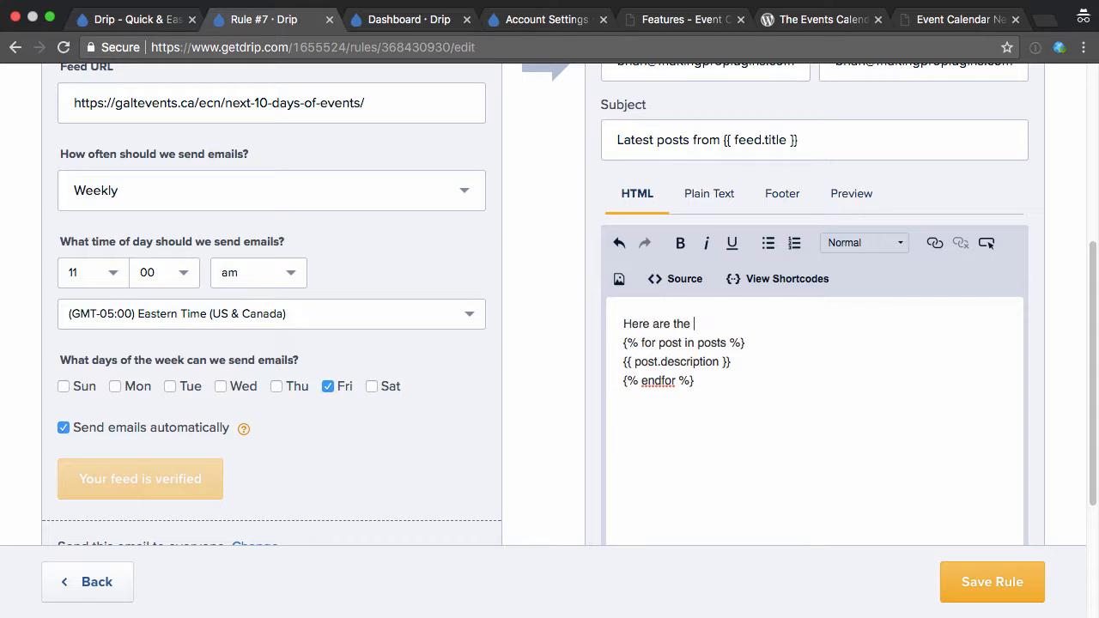
pyautogui.press('BackSpace')
pyautogui.press('BackSpace')
pyautogui.write('ng events for the w')
pyautogui.write('eek!')
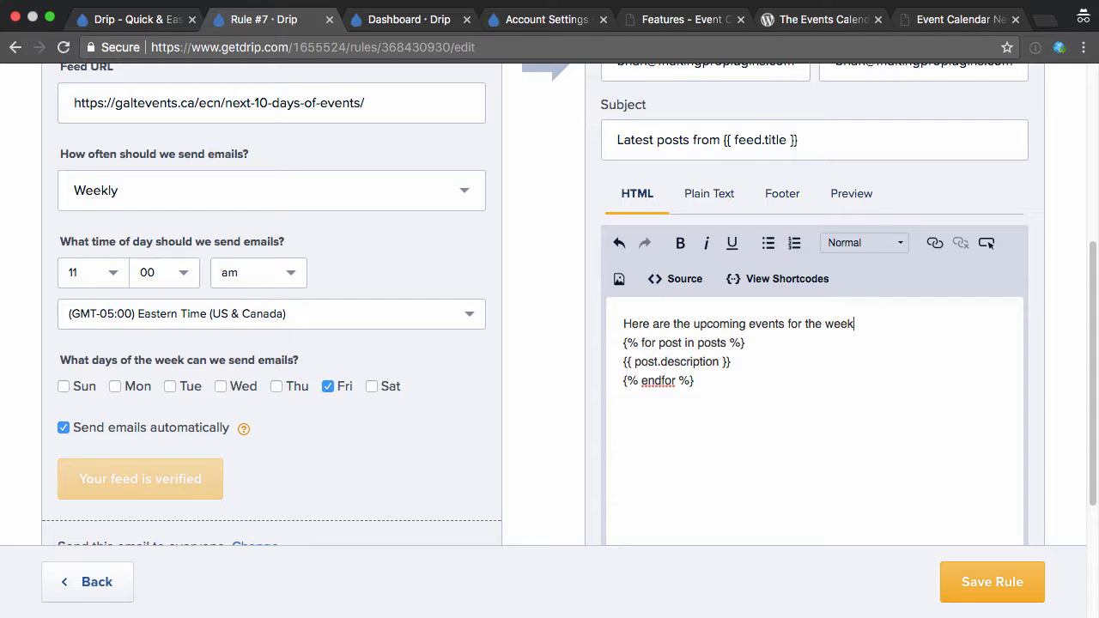
pyautogui.press('Return')
pyautogui.hotkey('ctrl', 's')
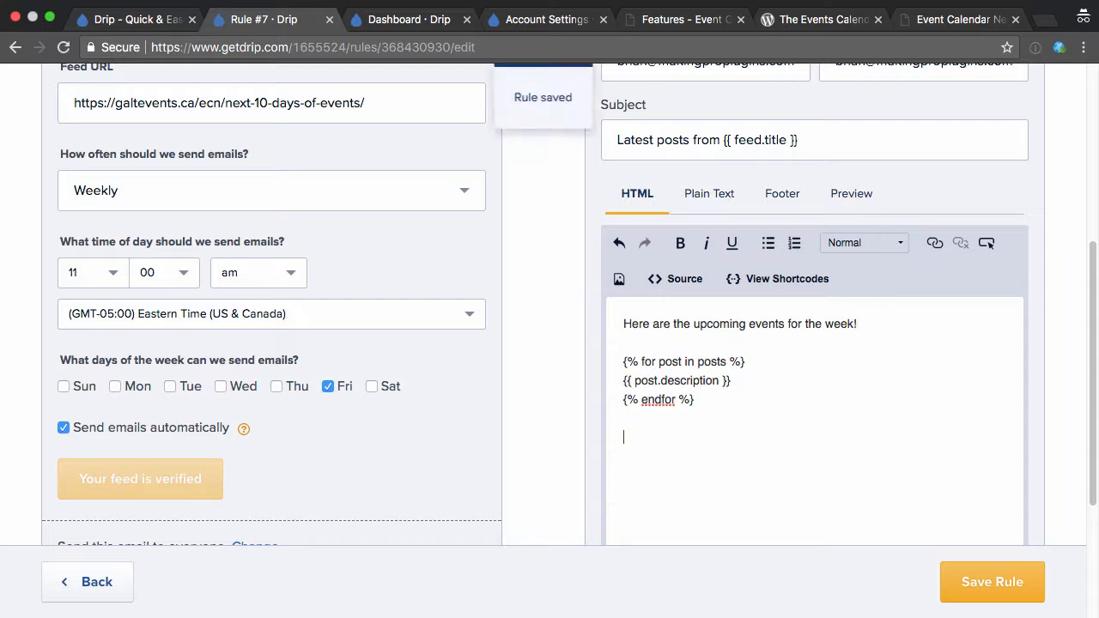
pyautogui.write('Cheers,')
pyautogui.press('Return')
pyautogui.write('Brian')
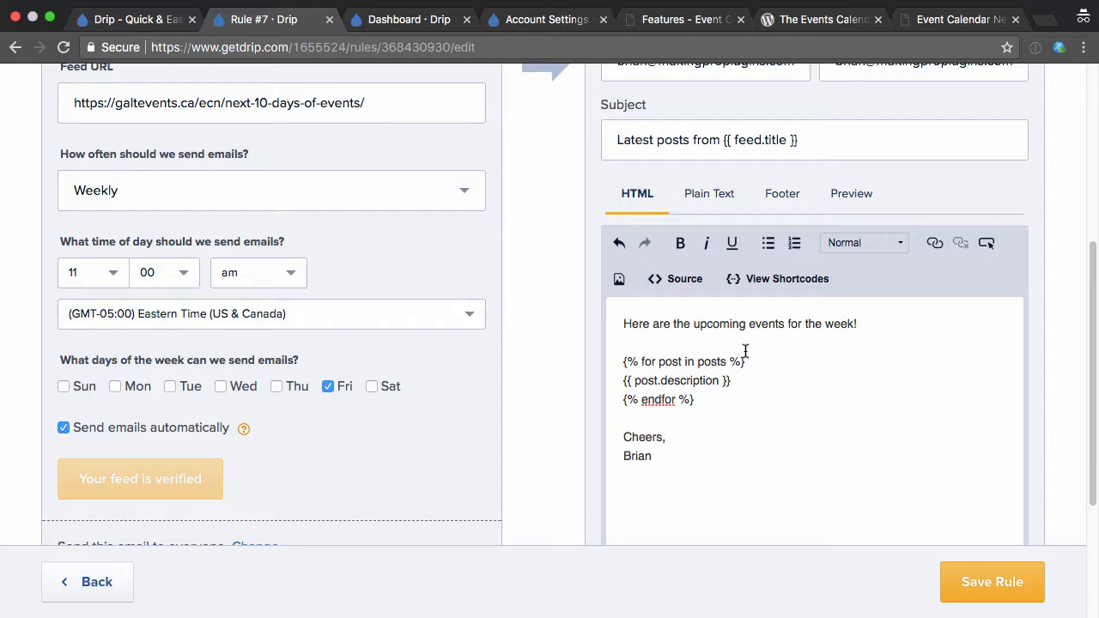
pyautogui.scroll(3, 736, 335)
# Clear the default feed-title subject ready for 'Upcoming events for next week!'
pyautogui.tripleClick(799, 214)
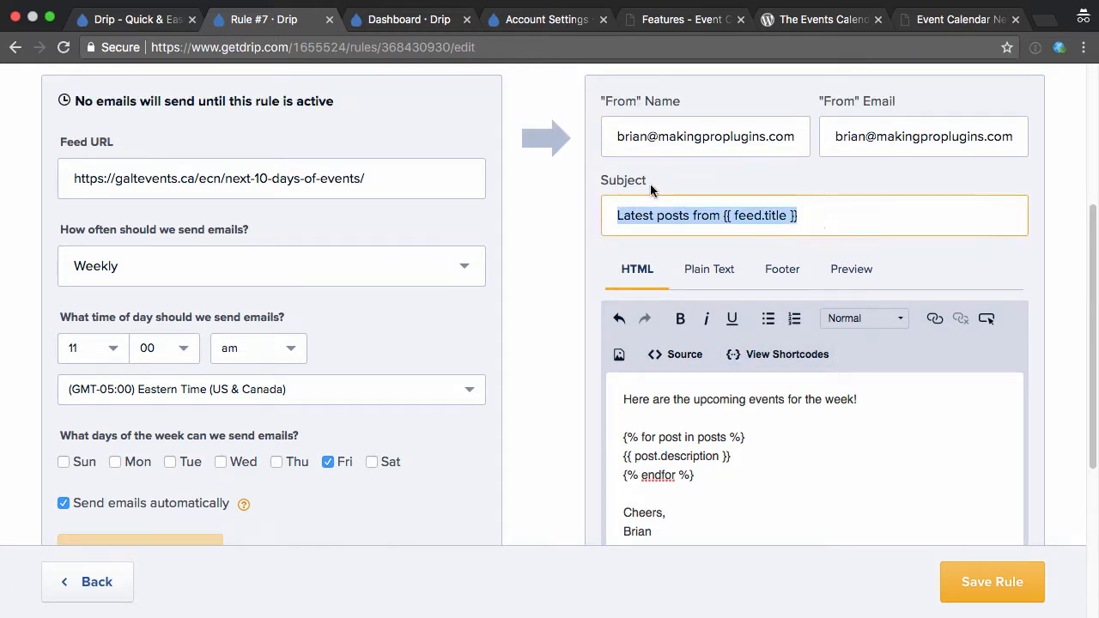
pyautogui.press('BackSpace')
pyautogui.write('Up')
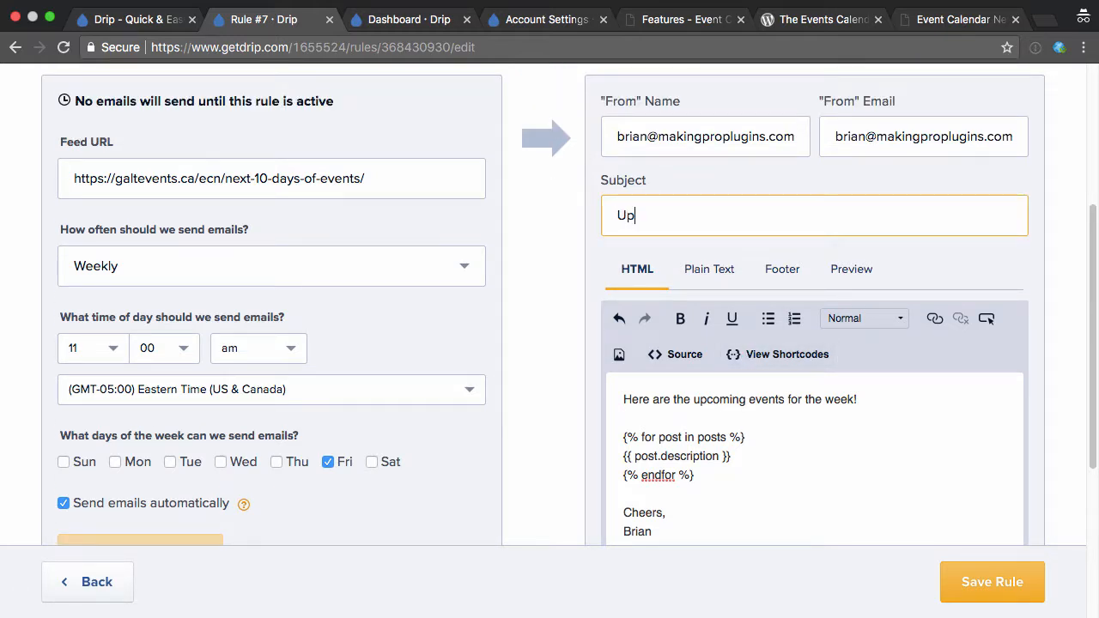
pyautogui.write('coming events for next week!')
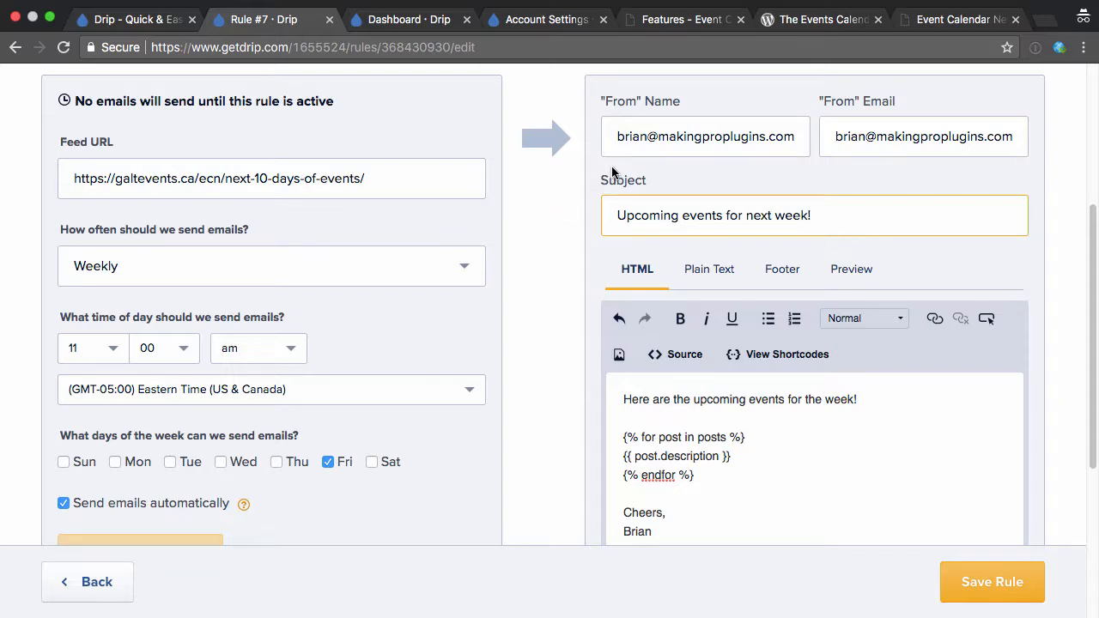
pyautogui.scroll(-5, 588, 277)
pyautogui.scroll(-3, 587, 276)
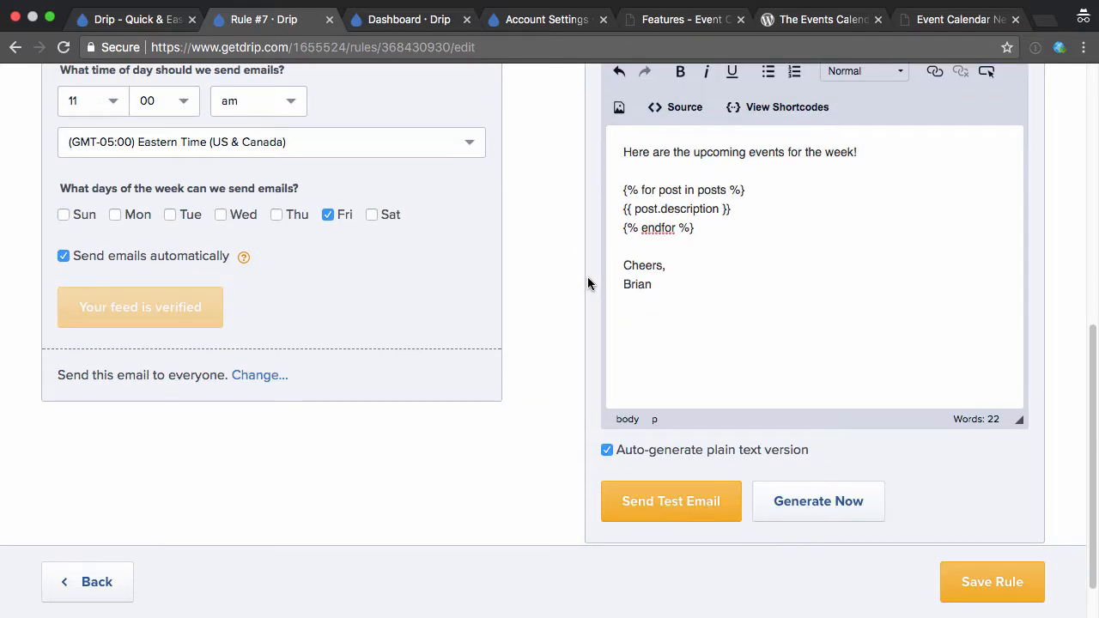
# Save Rule #7 with its email body, subject and Friday 11am schedule
pyautogui.click(1009, 597)
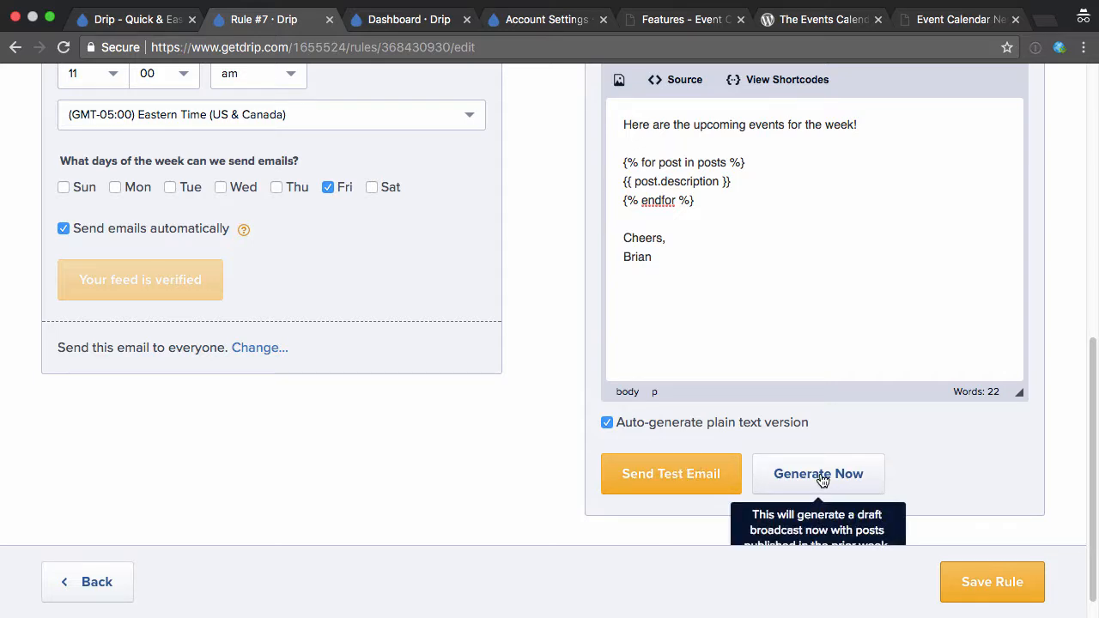
pyautogui.scroll(-1, 893, 464)
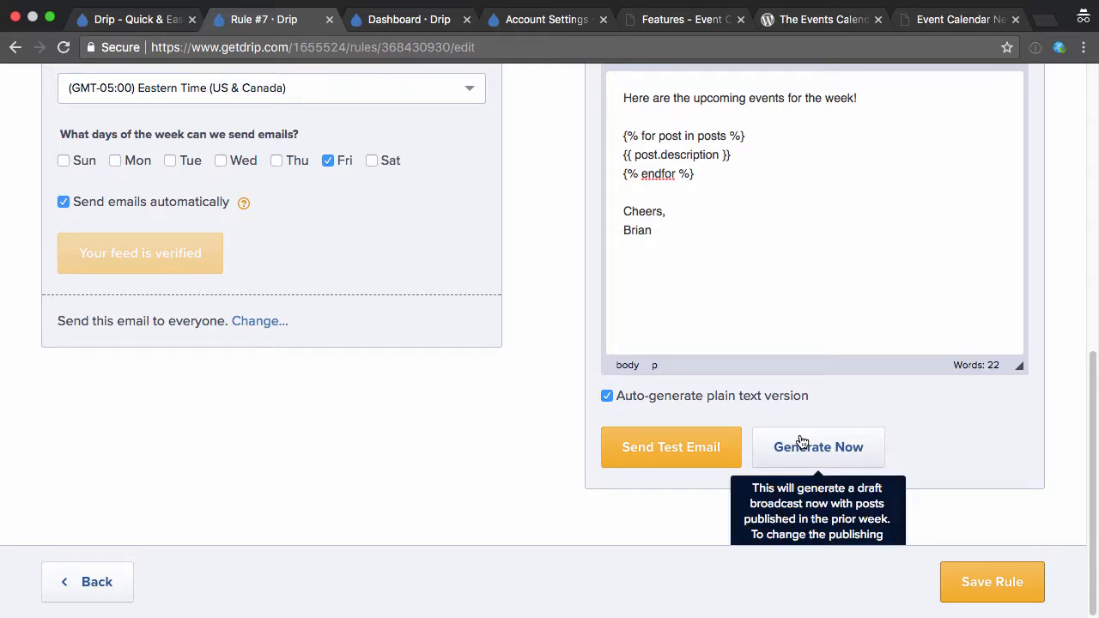
pyautogui.scroll(10, 802, 440)
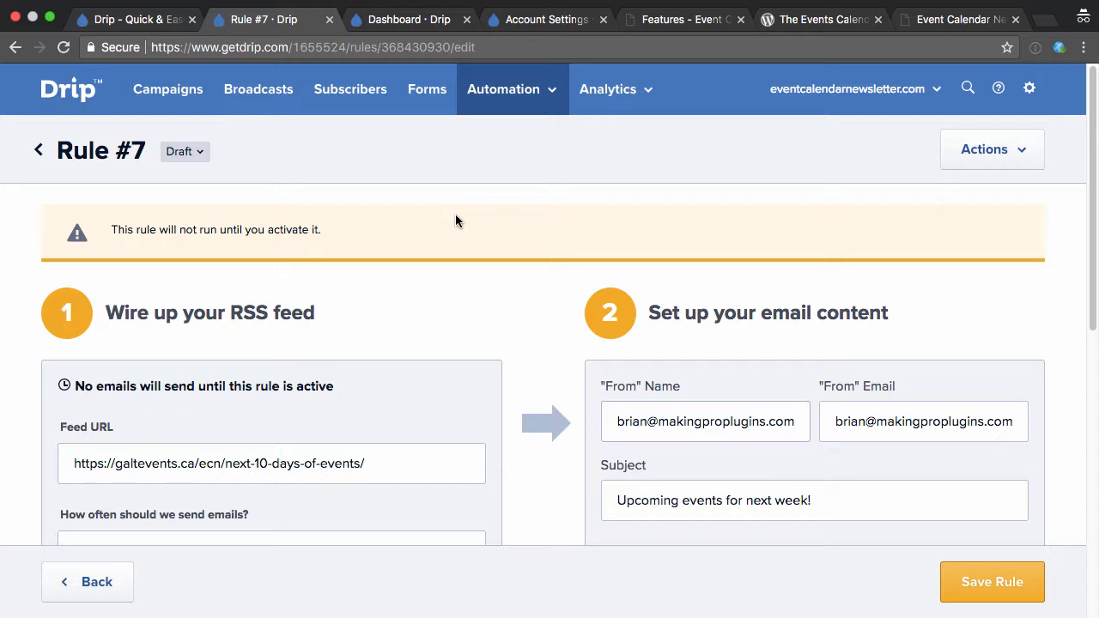
# View the sent 'Upcoming events next week! (RSS)' broadcast's read-only email preview
pyautogui.click(259, 88)
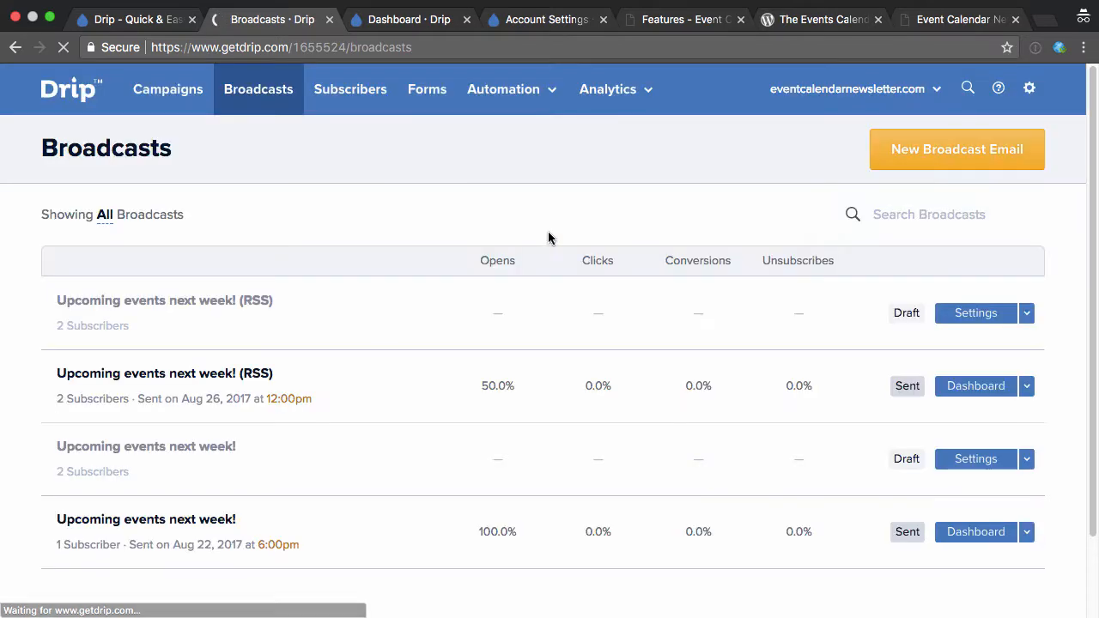
pyautogui.click(210, 374)
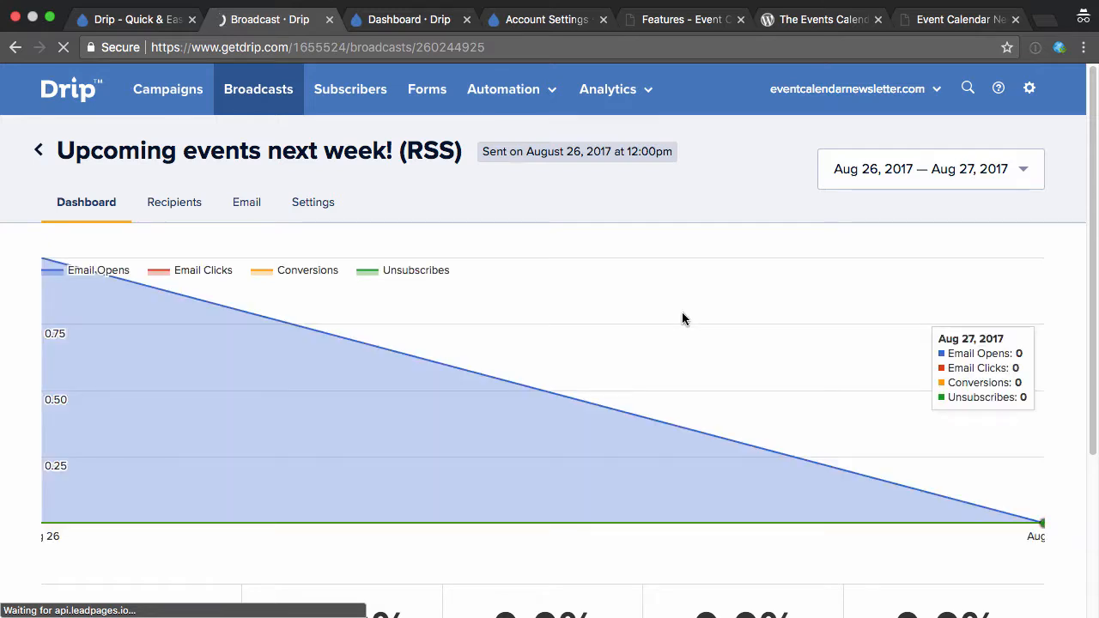
pyautogui.scroll(-5, 682, 312)
pyautogui.scroll(5, 682, 312)
pyautogui.click(247, 202)
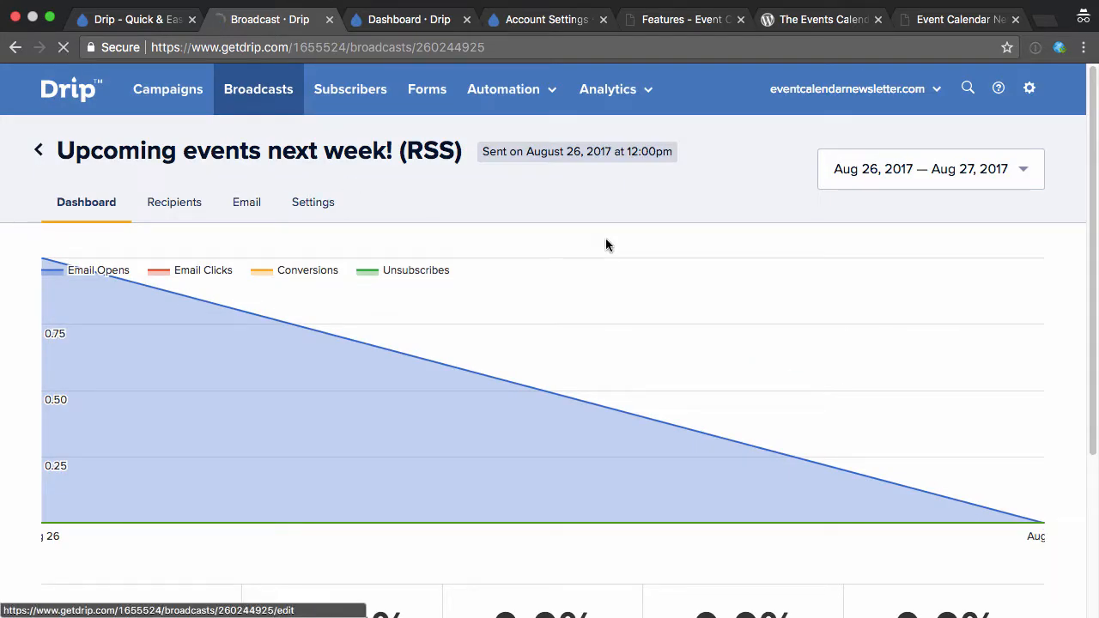
pyautogui.scroll(-2, 605, 245)
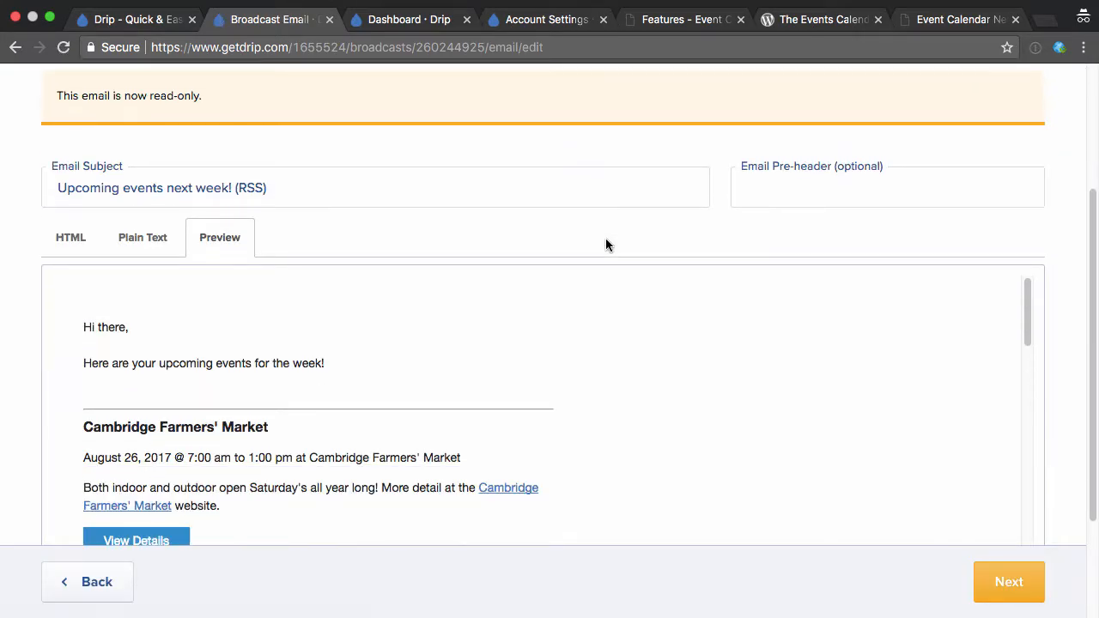
pyautogui.scroll(-3, 286, 355)
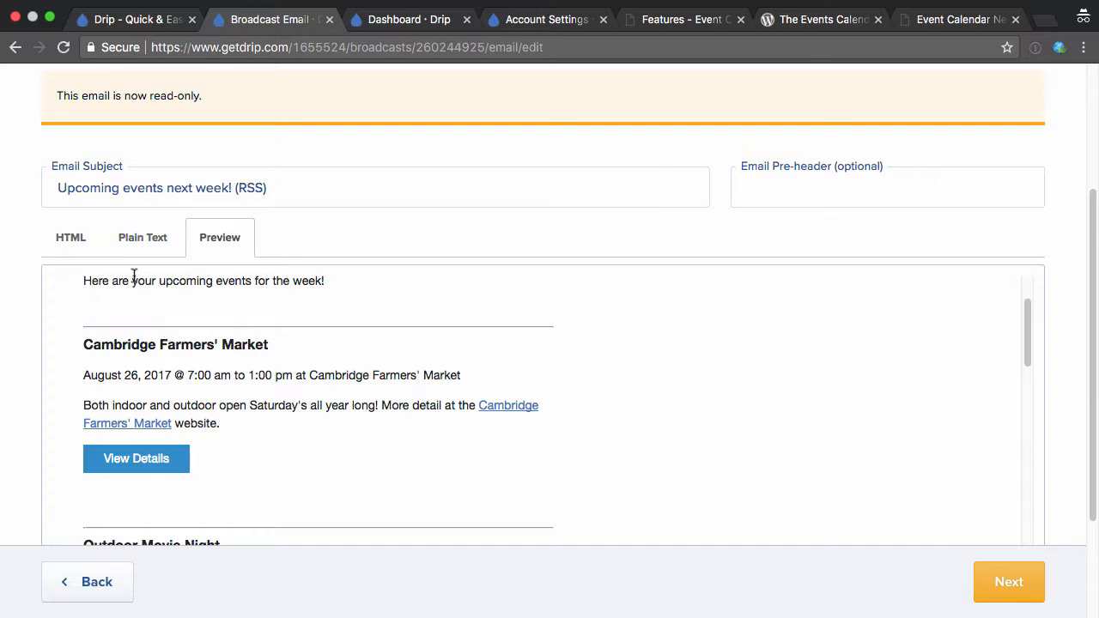
pyautogui.scroll(-1, 383, 361)
pyautogui.scroll(-5, 383, 360)
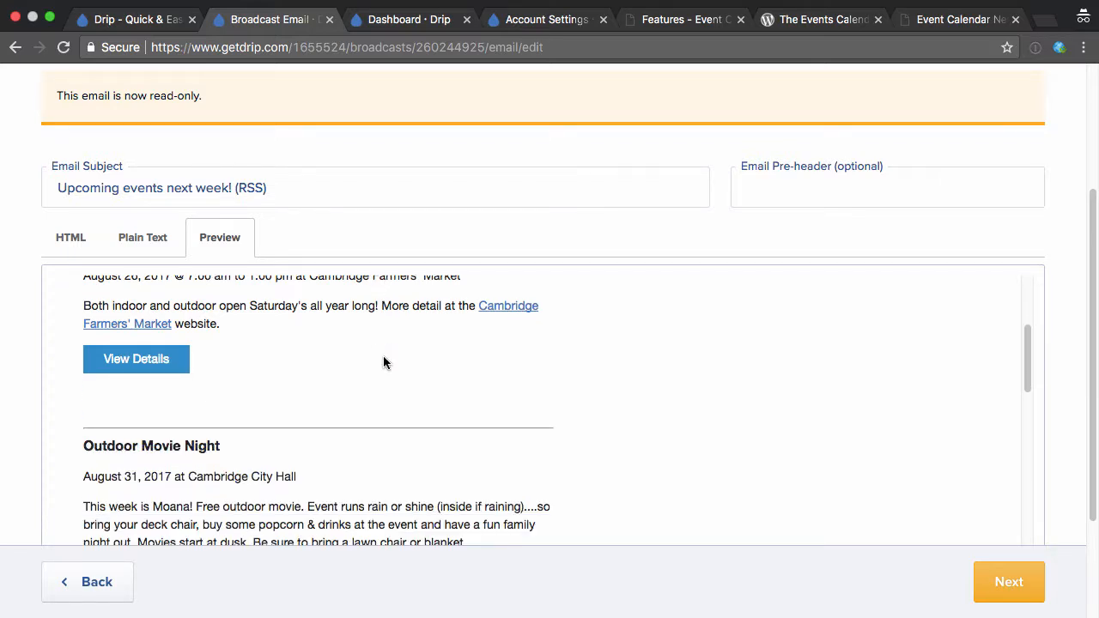
pyautogui.scroll(-3, 383, 360)
pyautogui.scroll(-2, 383, 361)
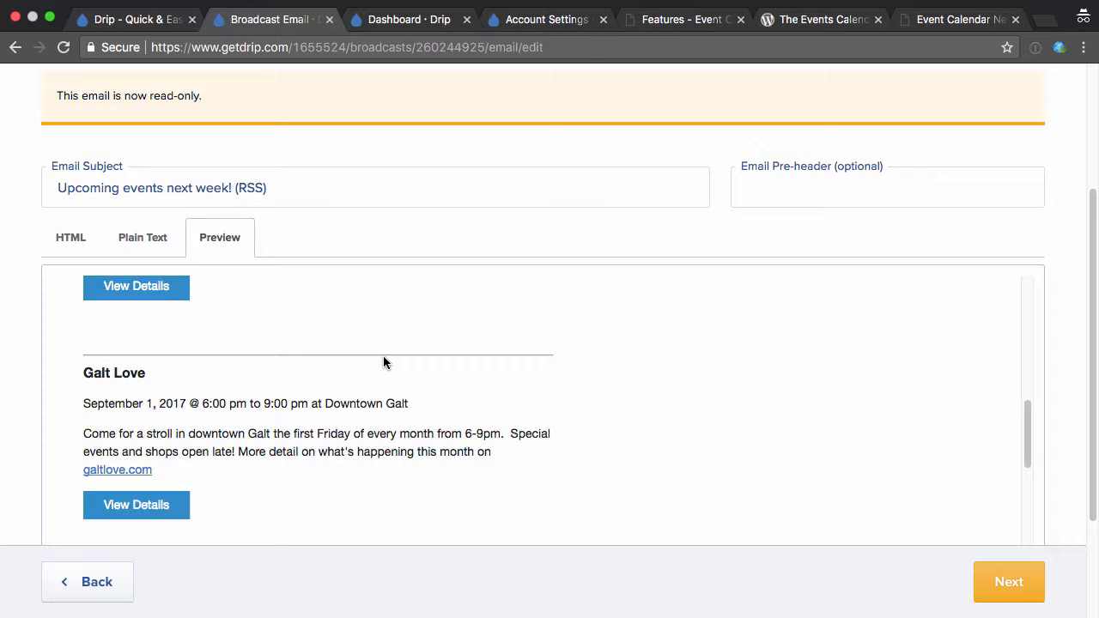
pyautogui.scroll(-3, 383, 361)
pyautogui.scroll(-3, 383, 361)
pyautogui.scroll(-2, 383, 361)
pyautogui.scroll(-1, 383, 360)
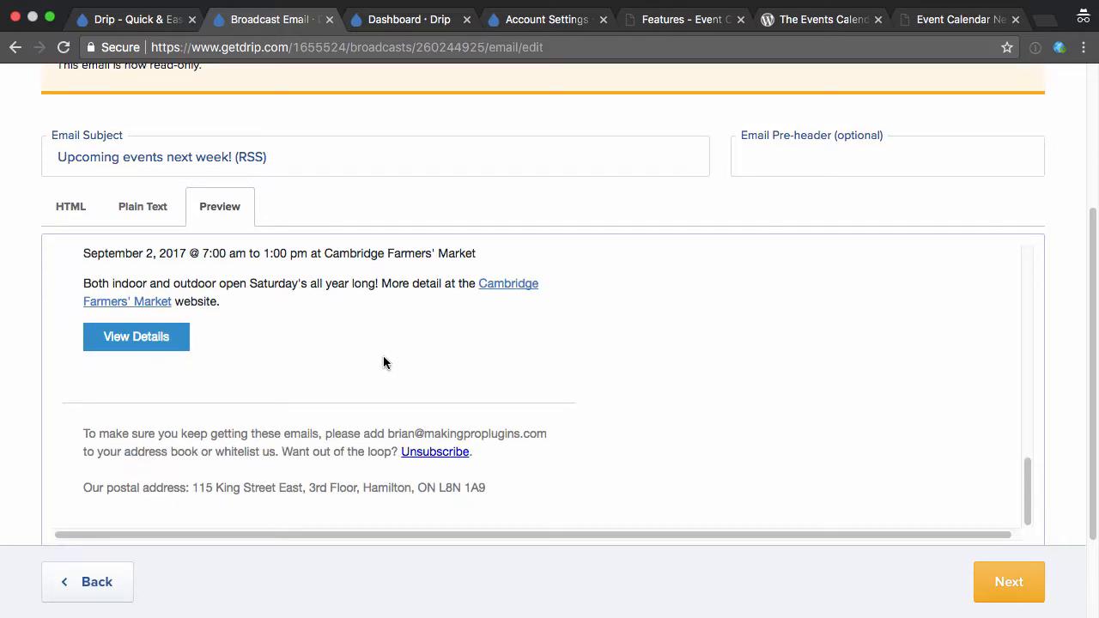